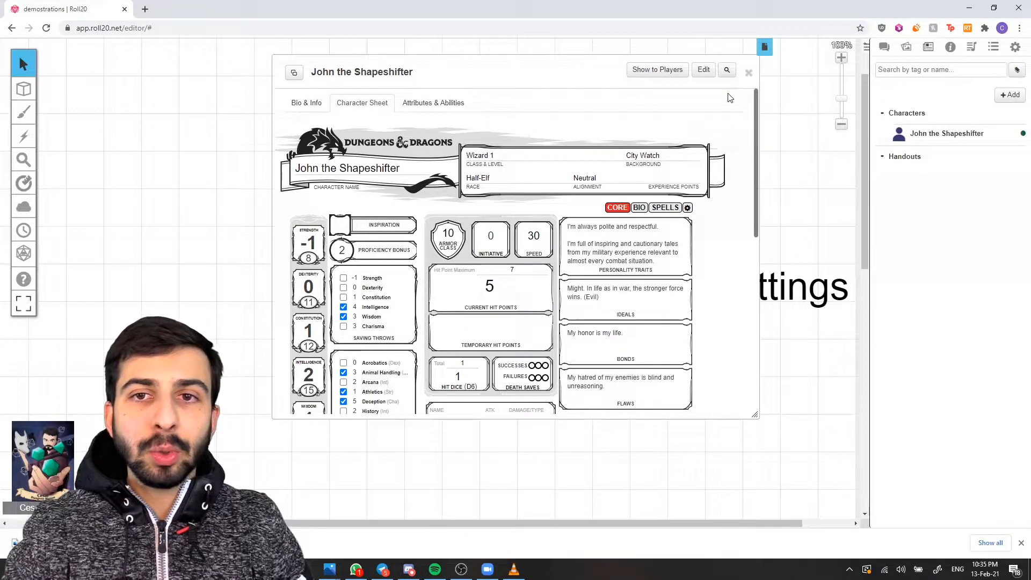
# - Set a dwarf token from the Player's Handbook Character pack as John the Shapeshifter's avatar and save the character
pyautogui.click(704, 70)
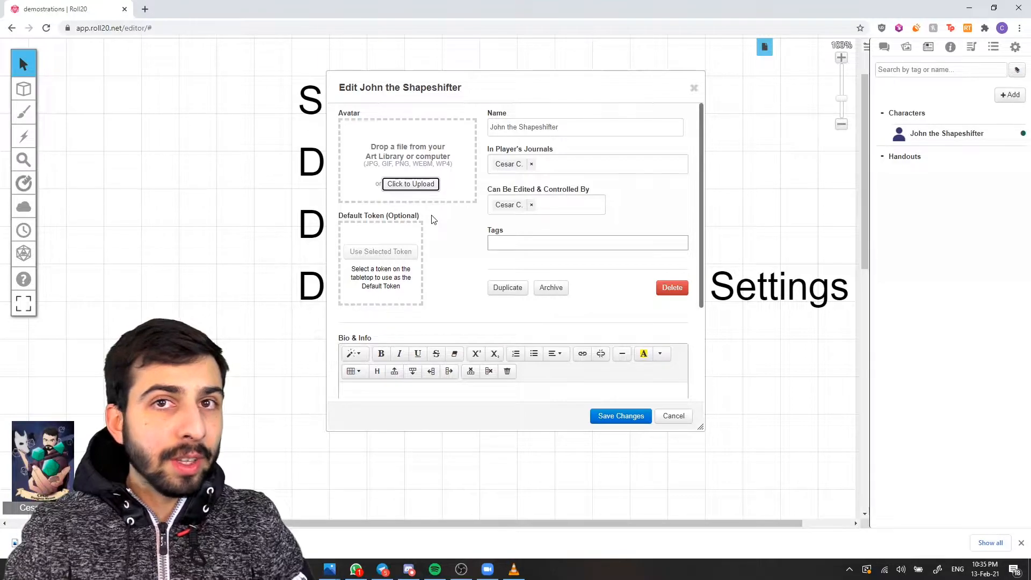
pyautogui.click(923, 53)
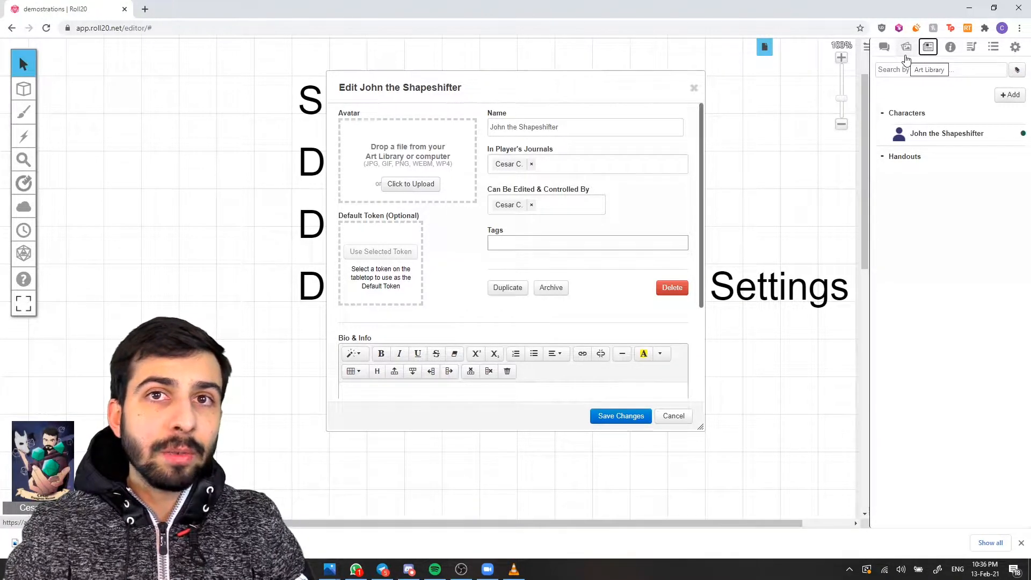
pyautogui.click(906, 48)
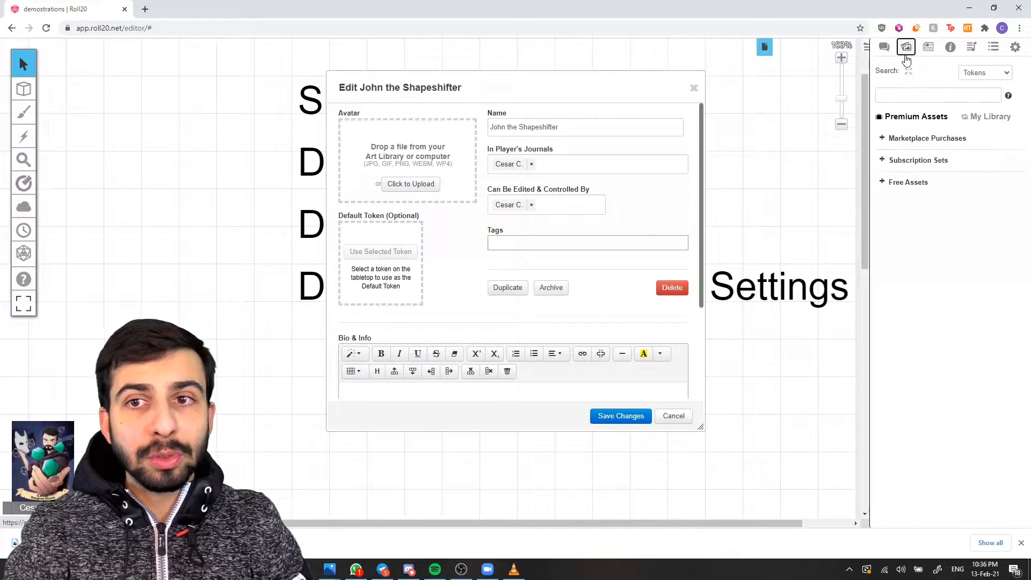
pyautogui.click(913, 136)
pyautogui.scroll(-5, 904, 271)
pyautogui.click(913, 323)
pyautogui.scroll(-2, 898, 391)
pyautogui.moveTo(934, 368); pyautogui.dragTo(421, 164)
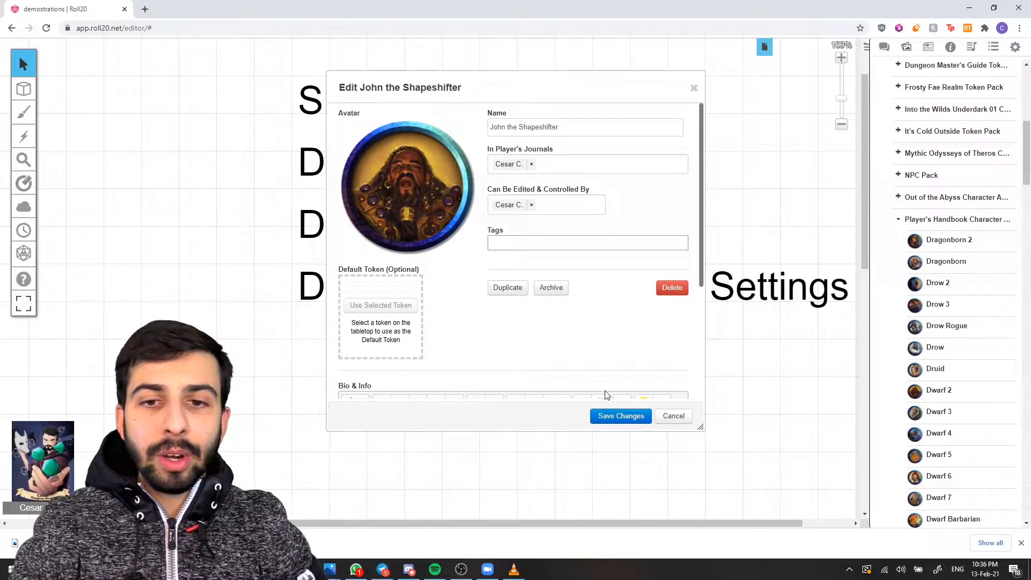
pyautogui.click(605, 418)
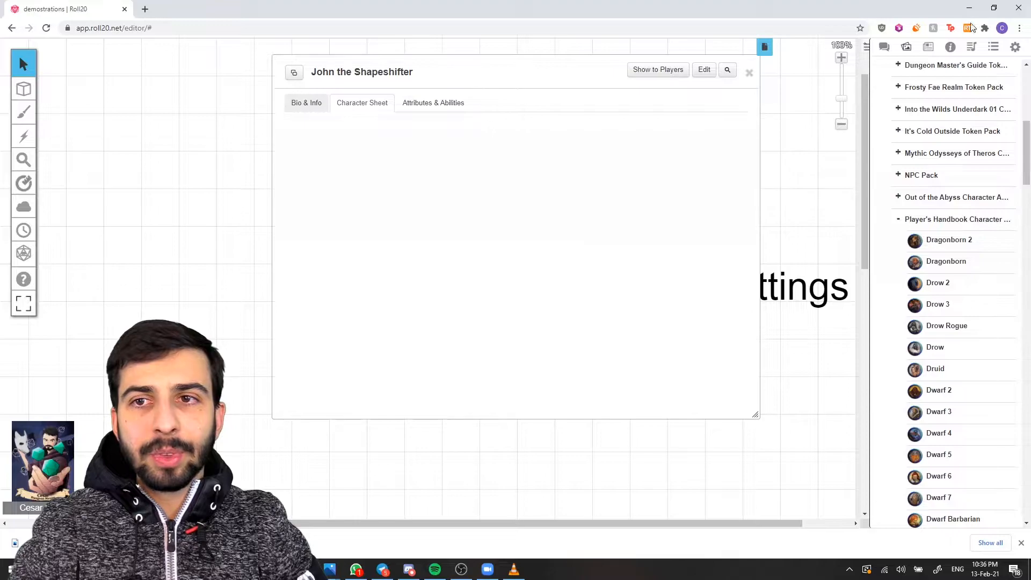
# - Close the character sheet, then create a rollable table and name it John's-Shapes
pyautogui.click(993, 48)
pyautogui.click(748, 73)
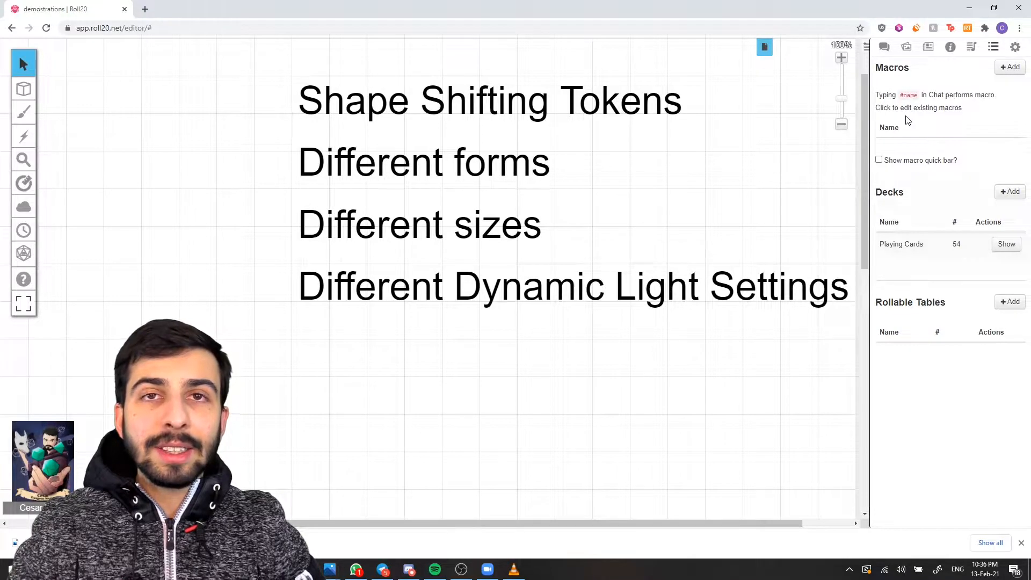
pyautogui.click(1009, 301)
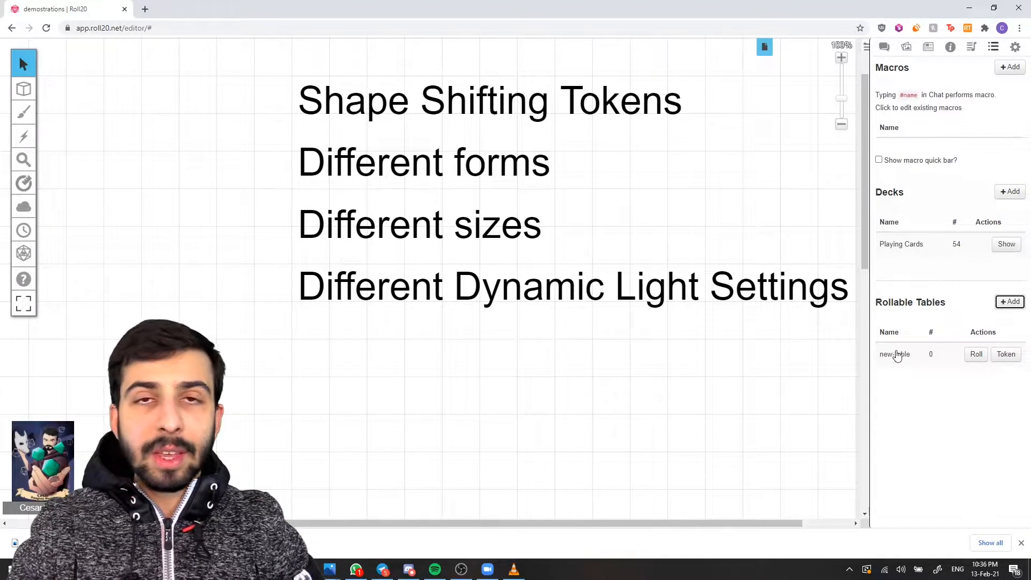
pyautogui.click(895, 354)
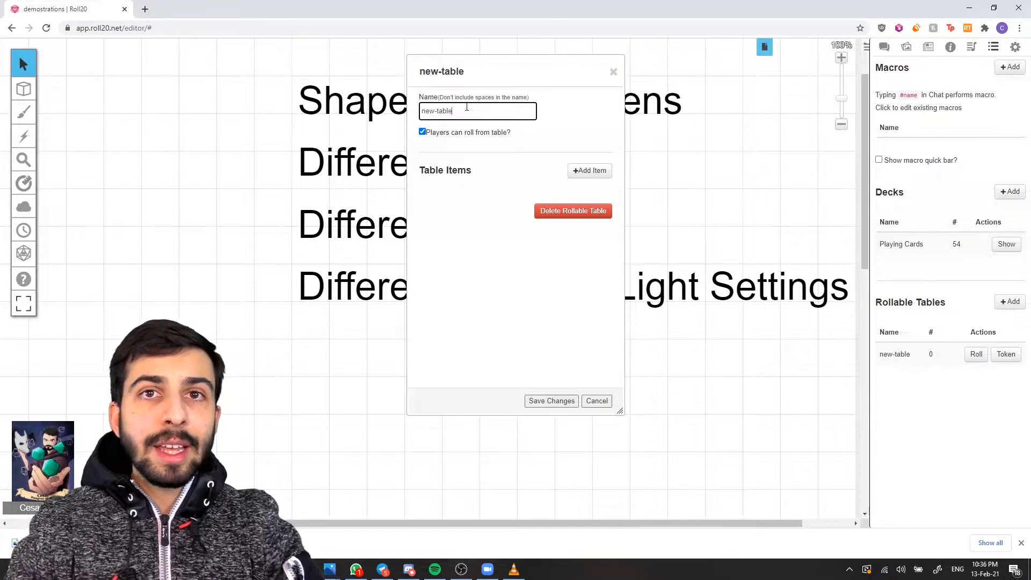
pyautogui.hotkey('ctrl', 'a')
pyautogui.write('J')
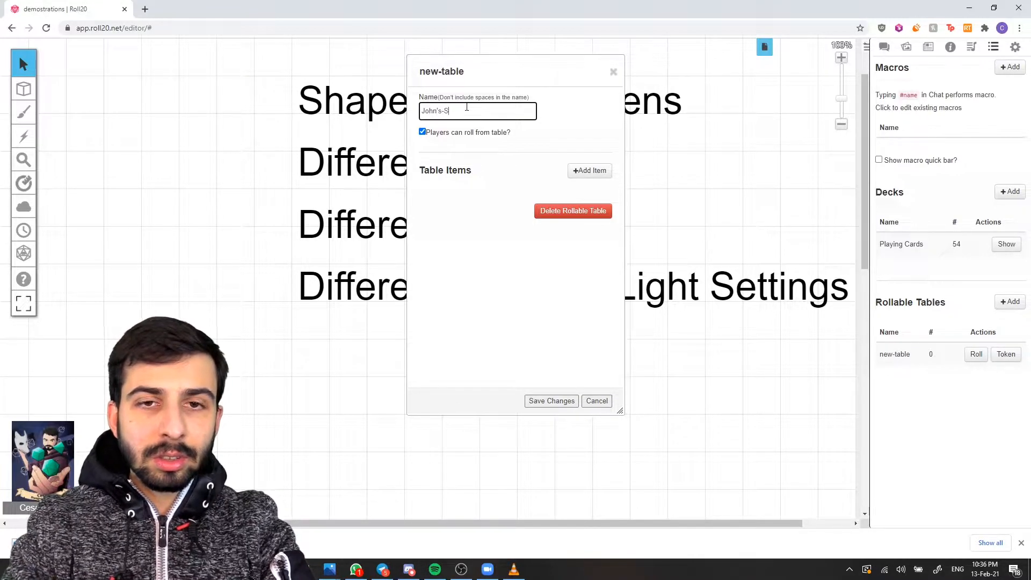
pyautogui.click(452, 192)
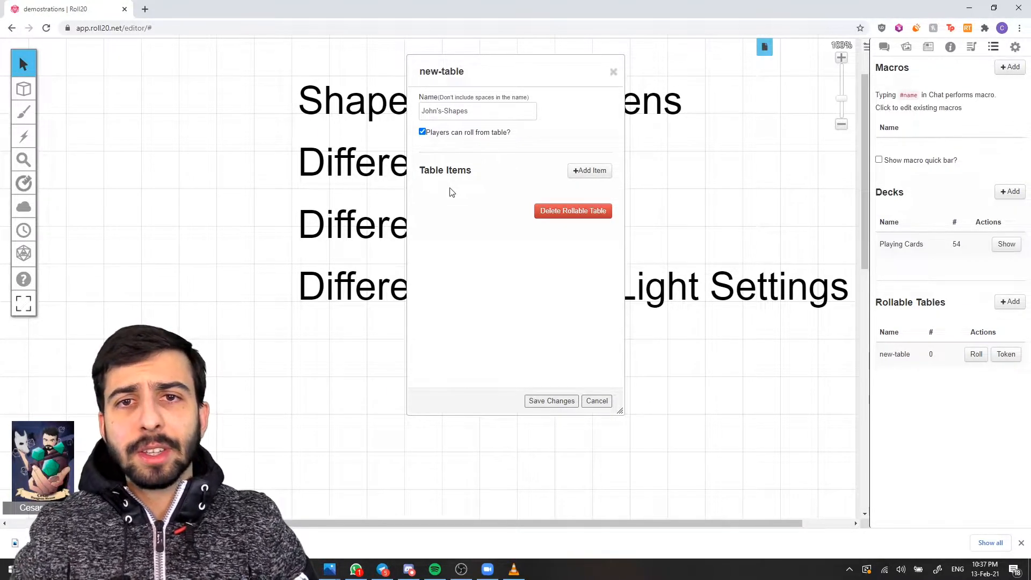
# - Add four items with default settings to the John's-Shapes table
pyautogui.click(604, 170)
pyautogui.click(517, 403)
pyautogui.click(589, 171)
pyautogui.click(518, 403)
pyautogui.click(588, 171)
pyautogui.click(519, 402)
pyautogui.click(589, 170)
pyautogui.click(523, 403)
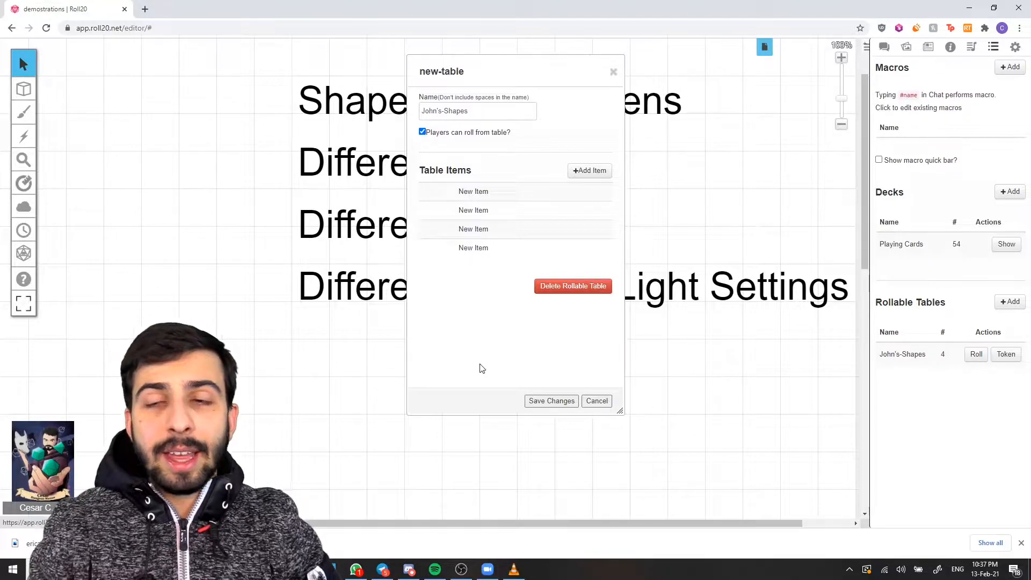
# - Use the Dwarf 2 token from the art library as the first table item's icon
pyautogui.click(906, 47)
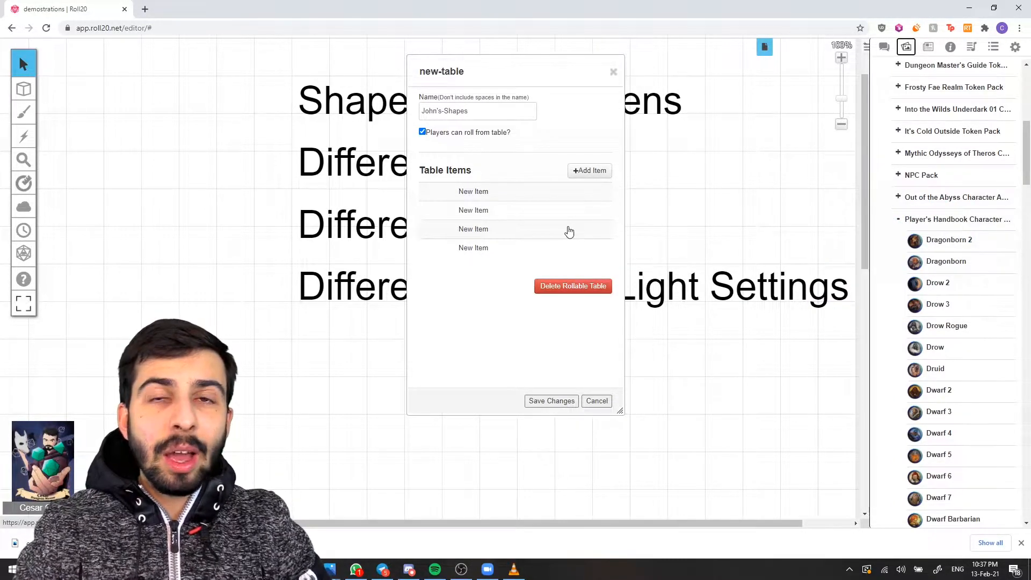
pyautogui.click(486, 215)
pyautogui.moveTo(914, 390); pyautogui.dragTo(528, 308)
pyautogui.click(518, 402)
# - Assign a different Player's Handbook character token as the second table item's icon
pyautogui.click(488, 228)
pyautogui.click(517, 325)
pyautogui.click(313, 256)
pyautogui.scroll(-3, 934, 473)
pyautogui.moveTo(938, 480); pyautogui.dragTo(518, 309)
pyautogui.click(519, 402)
# - Use the Entertainer token from the art library as the third table item's icon
pyautogui.click(502, 262)
pyautogui.scroll(-5, 950, 445)
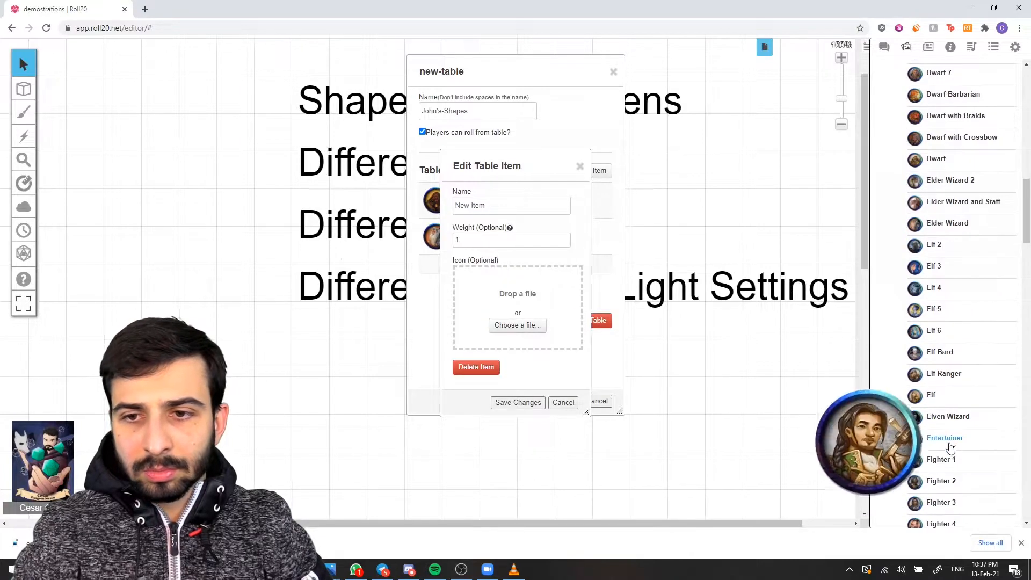
pyautogui.moveTo(950, 443); pyautogui.dragTo(518, 309)
pyautogui.click(518, 402)
# - Assign another Player's Handbook character token as the fourth table item's icon and save the table
pyautogui.click(552, 301)
pyautogui.scroll(-3, 950, 479)
pyautogui.moveTo(949, 480); pyautogui.dragTo(519, 309)
pyautogui.click(518, 403)
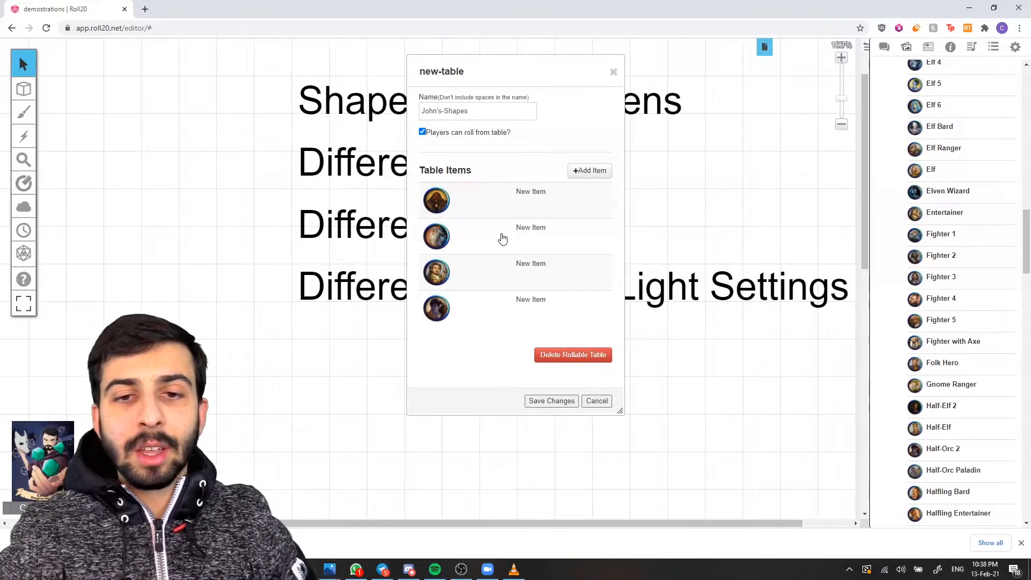
pyautogui.click(552, 402)
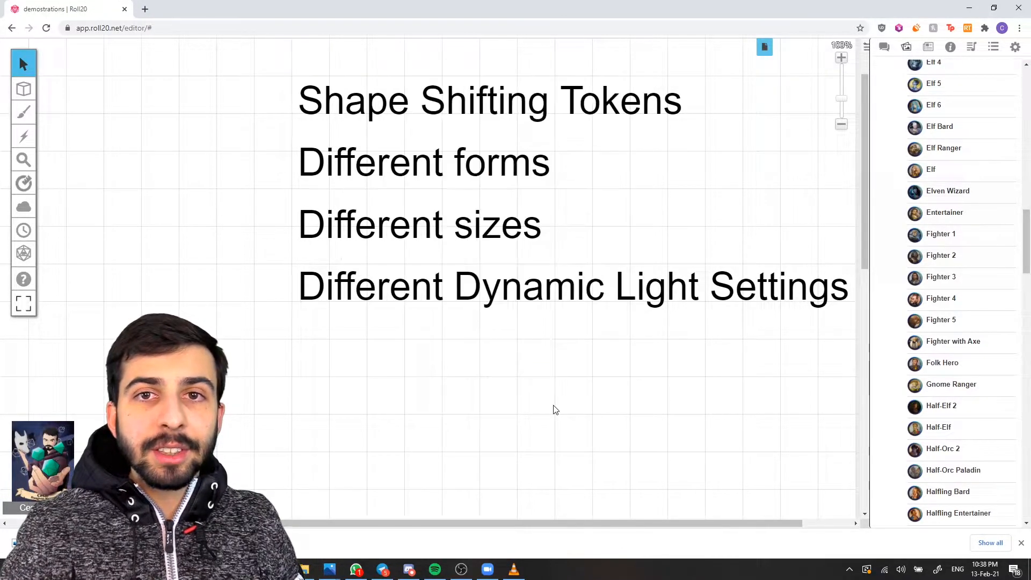
# - Create a token from the John's-Shapes table and place it on the map below the text lines
pyautogui.click(993, 48)
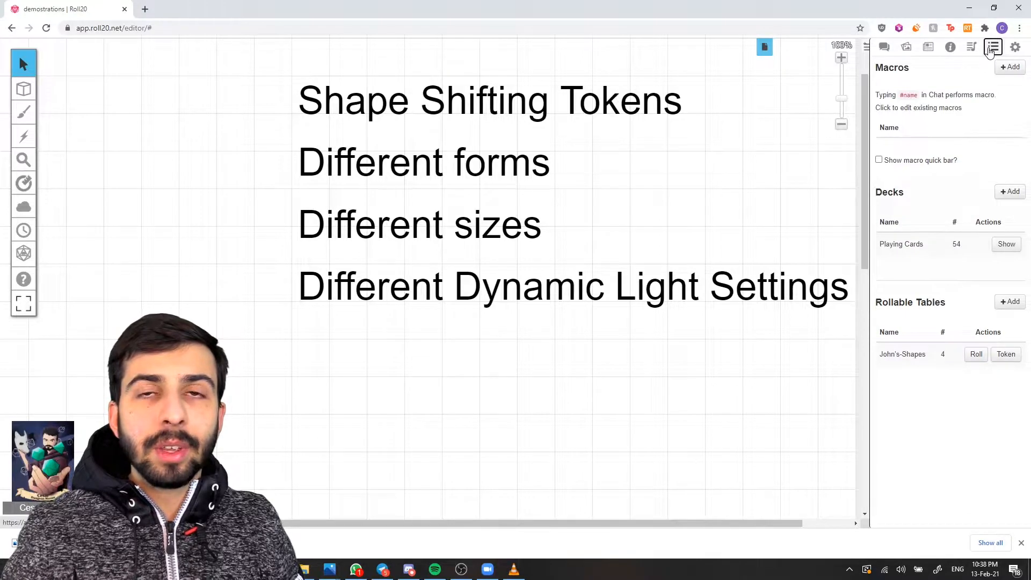
pyautogui.click(1006, 356)
pyautogui.moveTo(460, 283); pyautogui.dragTo(394, 347)
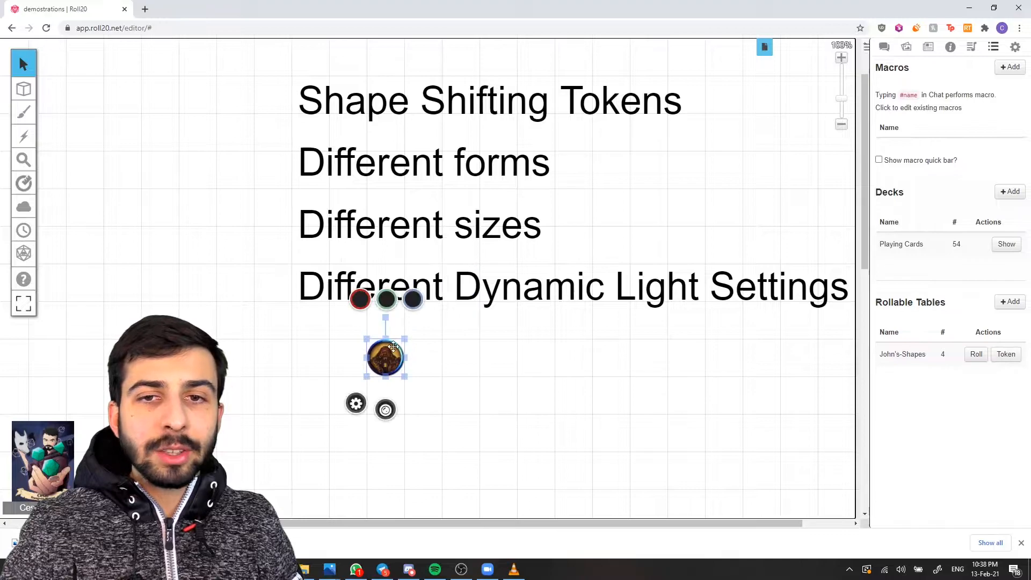
# - Place John the Shapeshifter's regular character token beside the table token and check which options it offers
pyautogui.click(927, 47)
pyautogui.moveTo(936, 136); pyautogui.dragTo(460, 357)
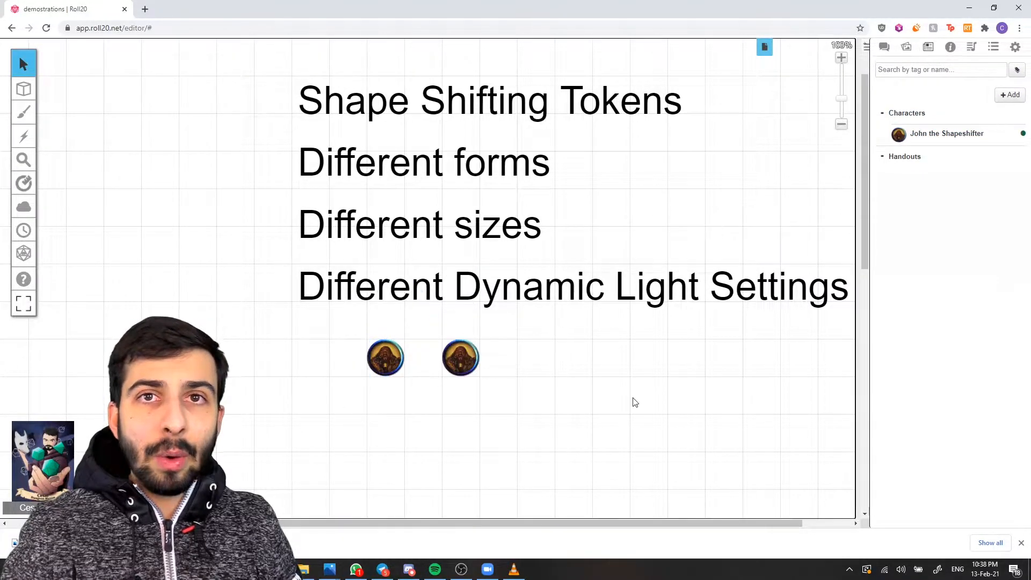
pyautogui.click(470, 352)
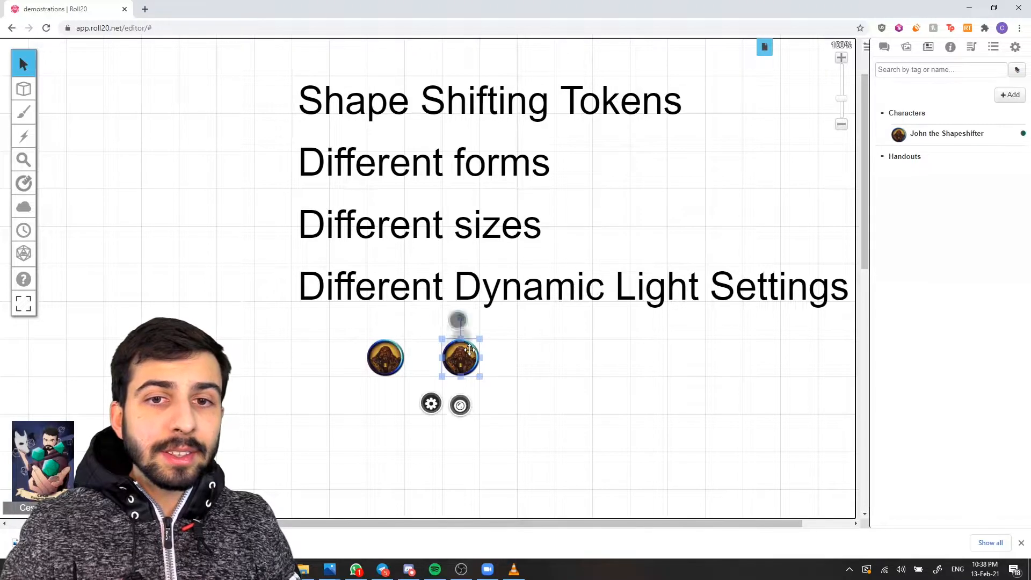
pyautogui.rightClick(470, 355)
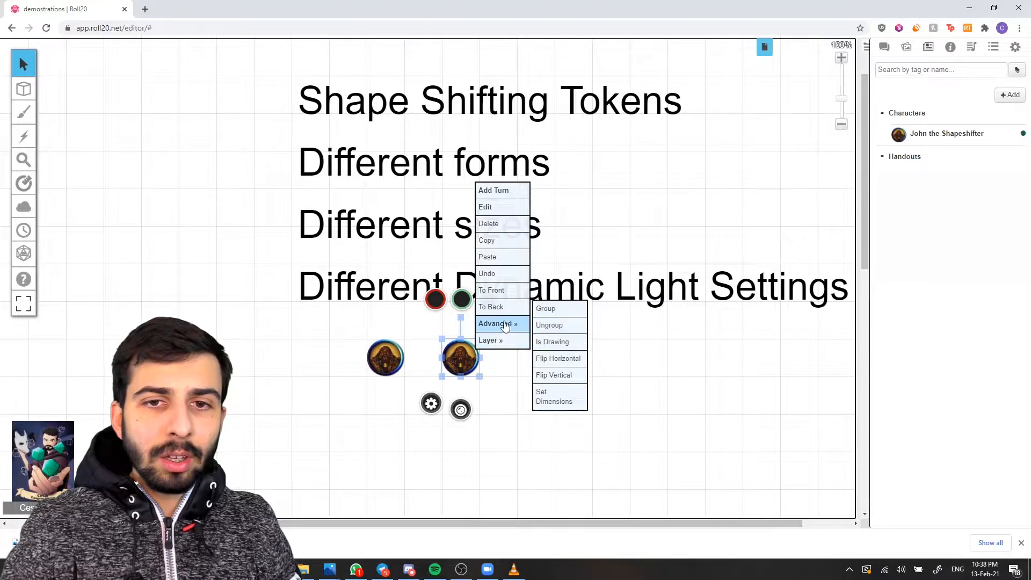
# - Switch the table token to its third side, the Entertainer, and delete the regular character token beside it
pyautogui.click(382, 354)
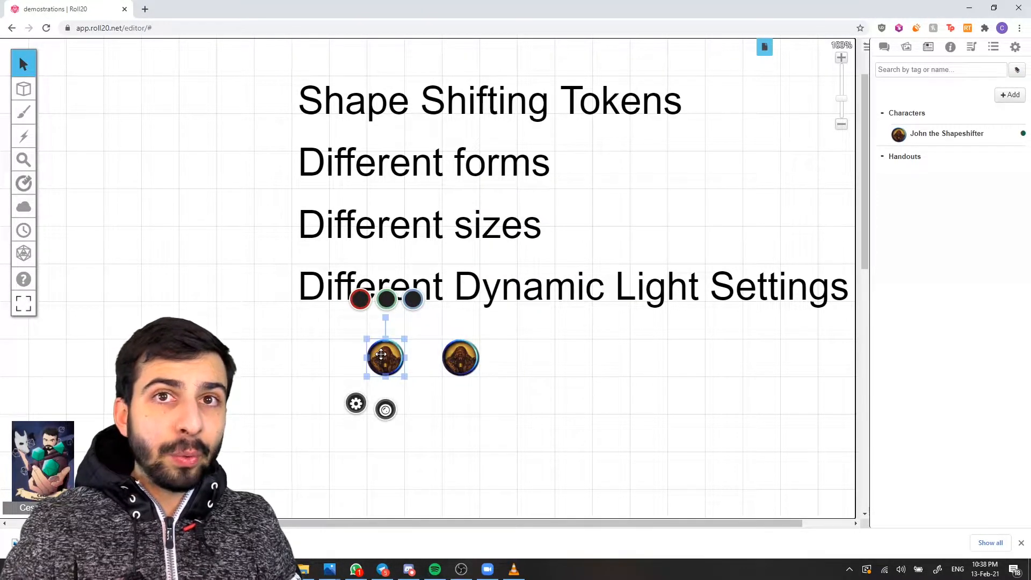
pyautogui.rightClick(382, 354)
pyautogui.moveTo(411, 350)
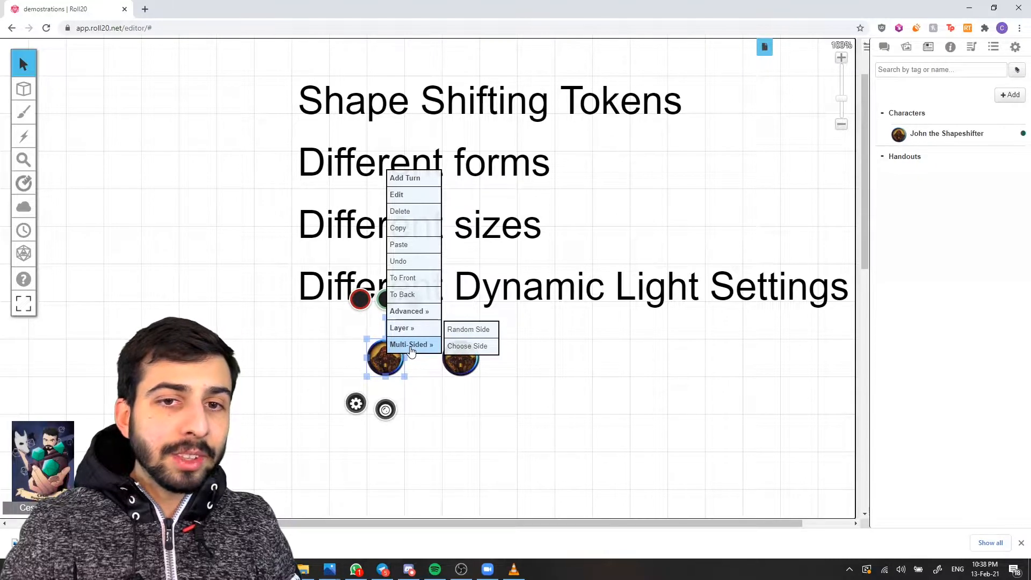
pyautogui.click(453, 353)
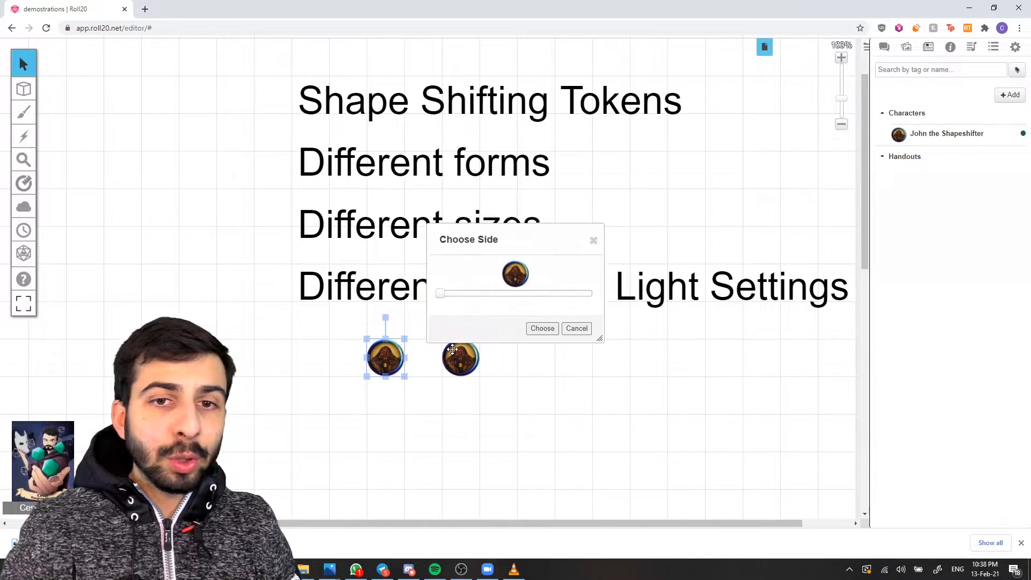
pyautogui.moveTo(441, 294); pyautogui.dragTo(531, 299)
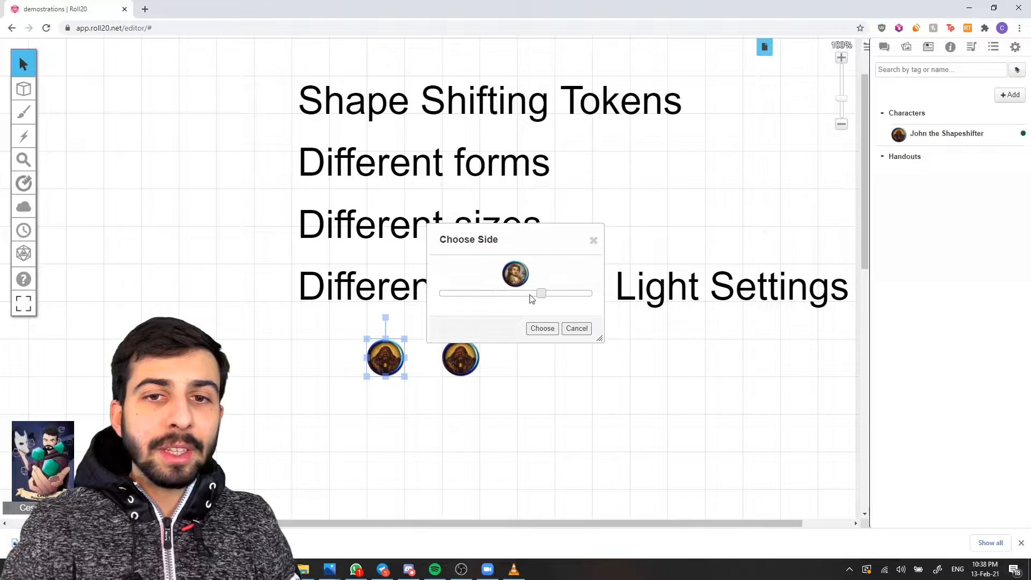
pyautogui.click(533, 329)
pyautogui.click(458, 363)
pyautogui.press('Delete')
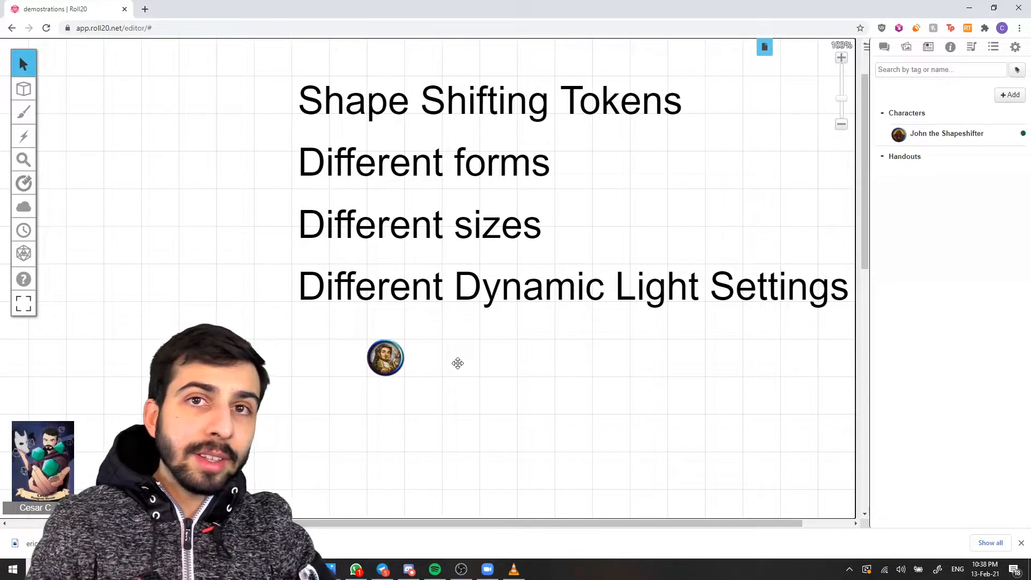
# - Switch the multi-sided token back to its first side, the dwarf
pyautogui.rightClick(387, 356)
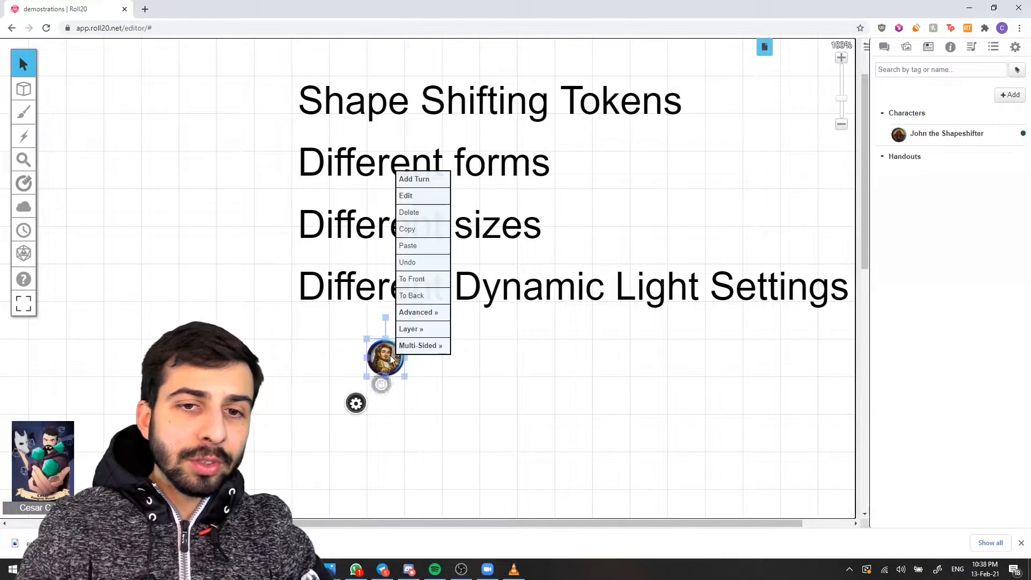
pyautogui.moveTo(436, 347)
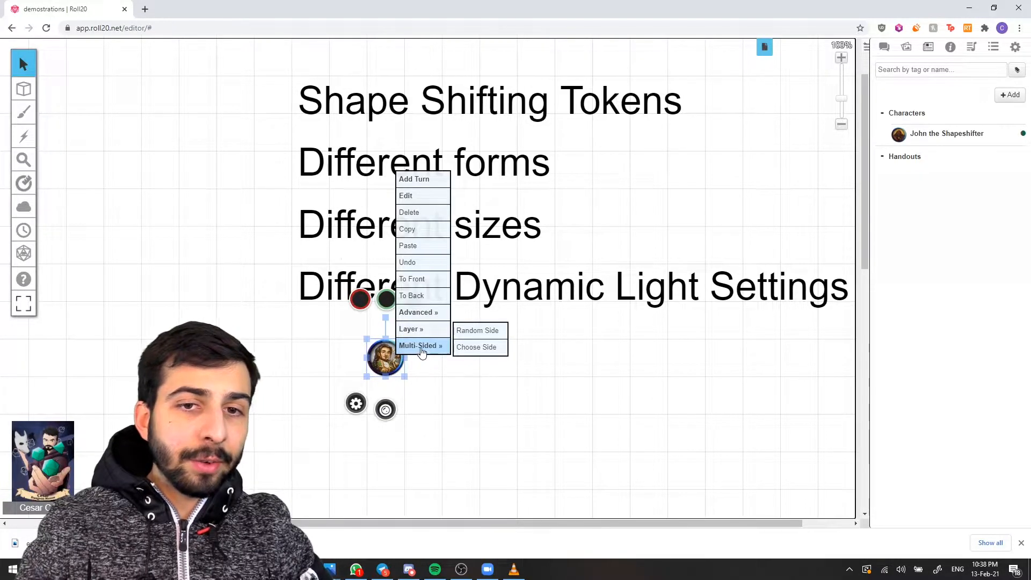
pyautogui.click(470, 348)
pyautogui.click(439, 293)
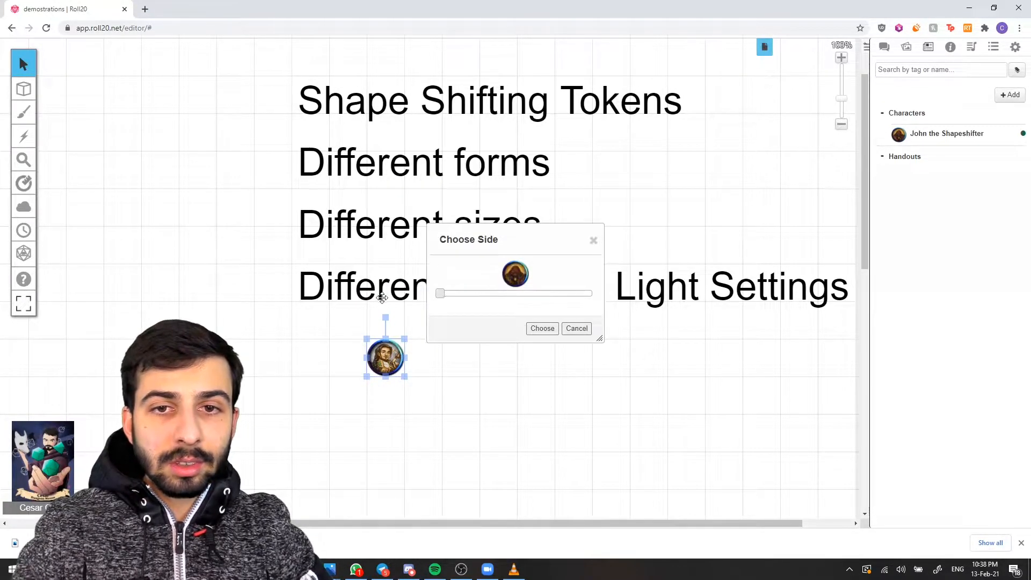
pyautogui.click(543, 328)
# - Make the multi-sided token represent the character John the Shapeshifter in its token settings
pyautogui.click(389, 359)
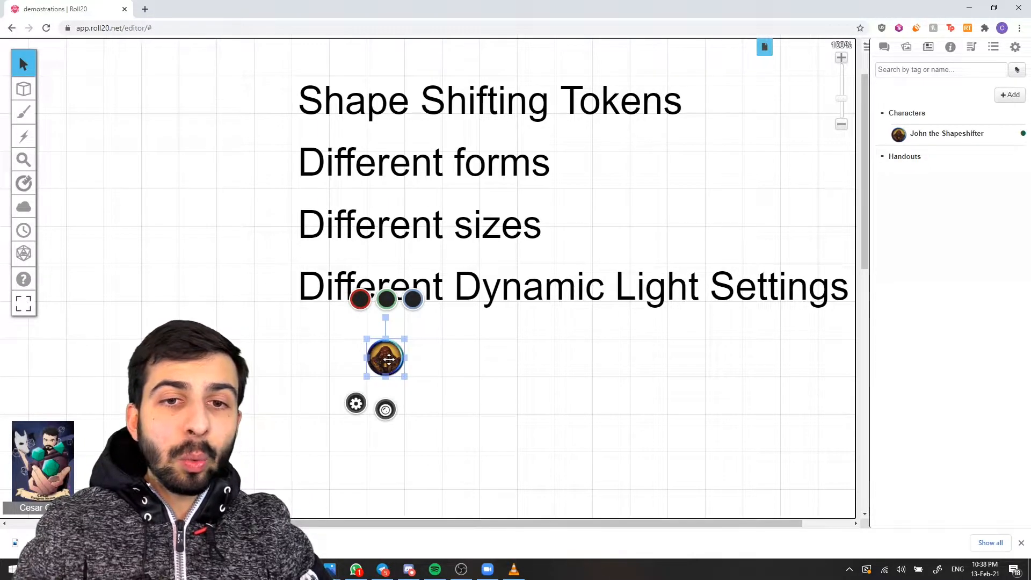
pyautogui.click(356, 404)
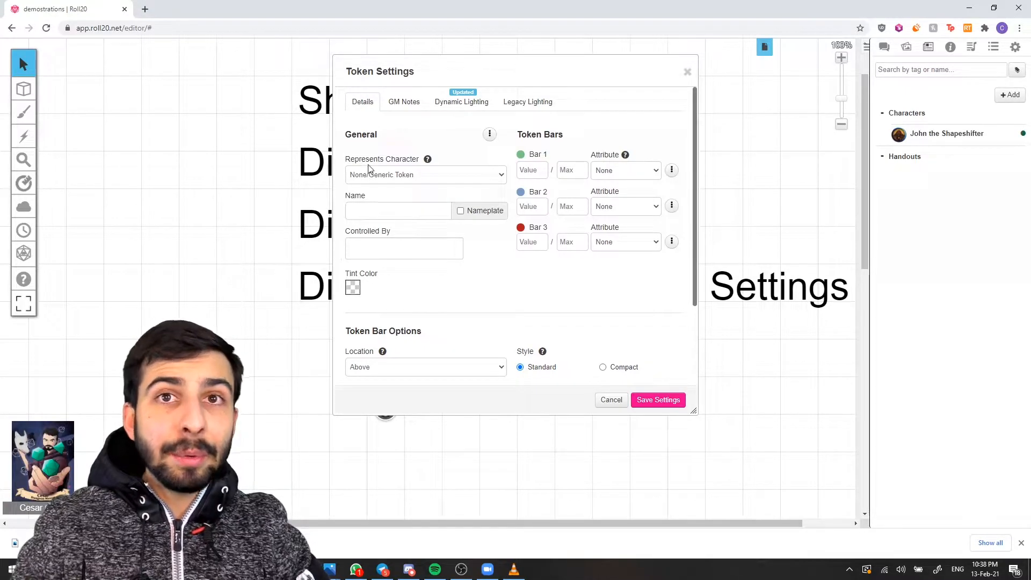
pyautogui.click(410, 176)
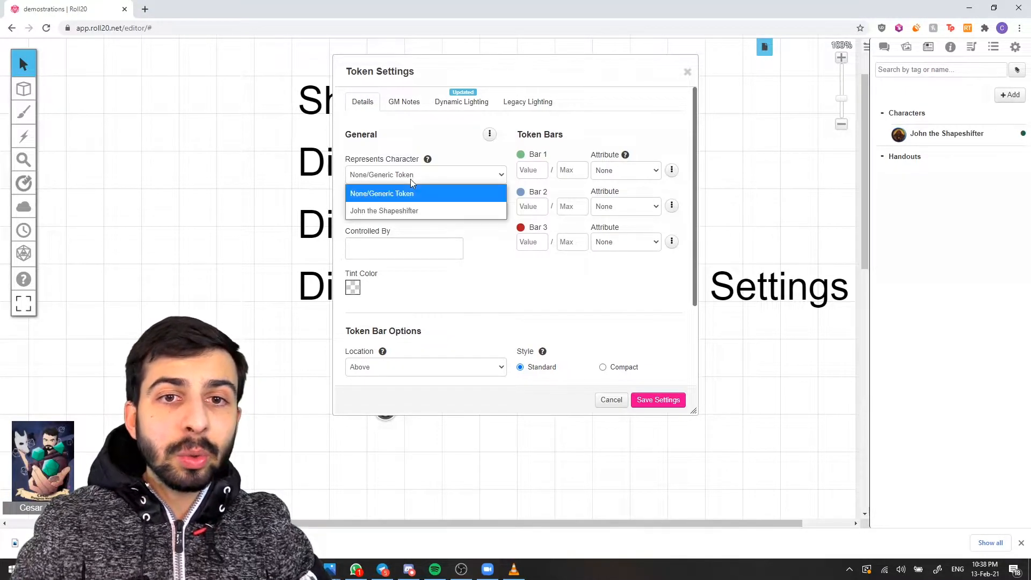
pyautogui.click(393, 212)
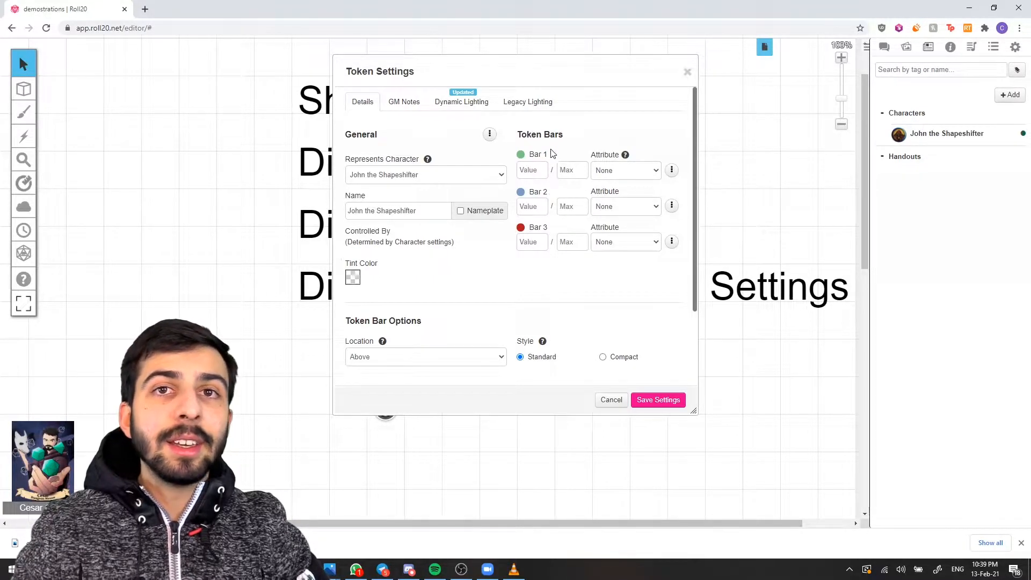
# - Link the token's Bar 1 to the hp attribute and Bar 2 to the ac attribute
pyautogui.click(626, 172)
pyautogui.write('hp')
pyautogui.press('Return')
pyautogui.click(605, 211)
pyautogui.write('ac')
pyautogui.press('Return')
# - Turn on Vision for the token under Dynamic Lighting and save the token settings
pyautogui.click(461, 102)
pyautogui.click(665, 216)
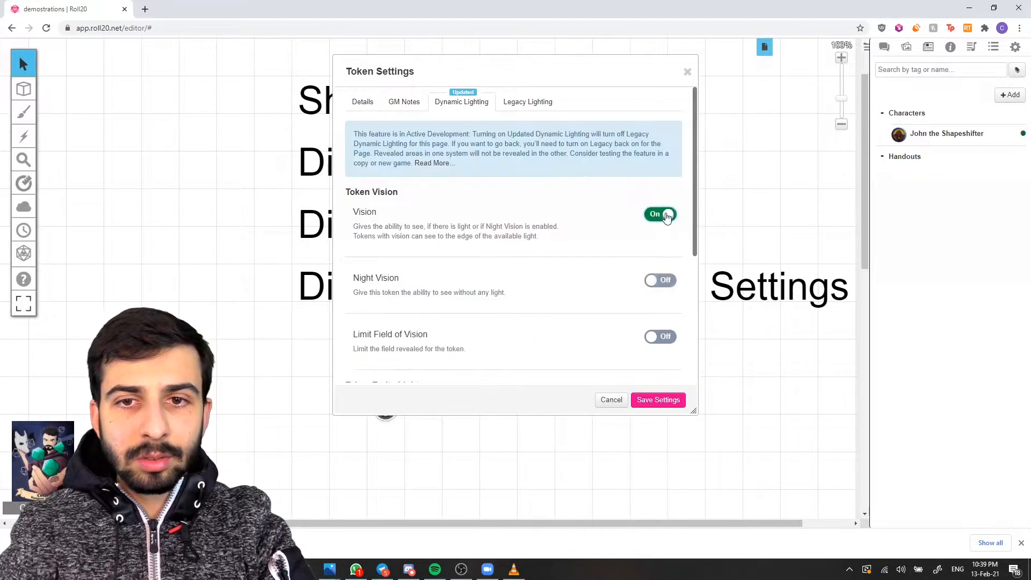
pyautogui.click(652, 402)
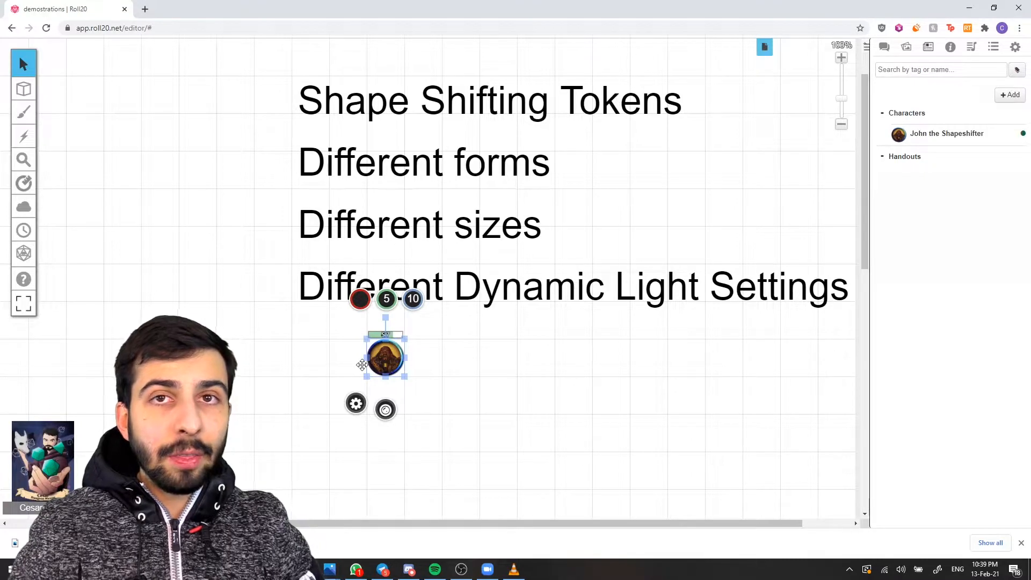
# - Save the selected token as the default token of John the Shapeshifter and delete the token from the map
pyautogui.click(959, 138)
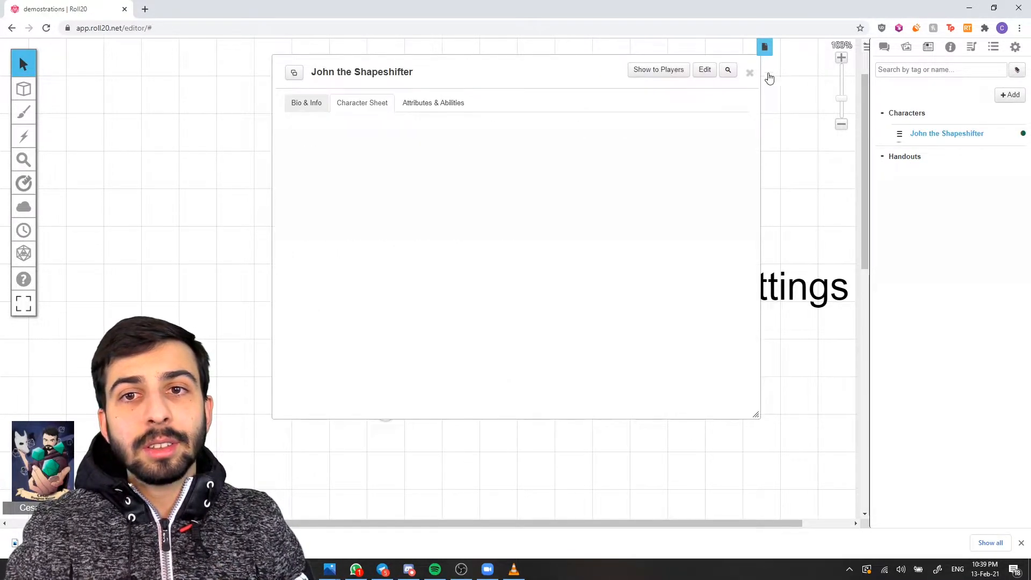
pyautogui.click(709, 72)
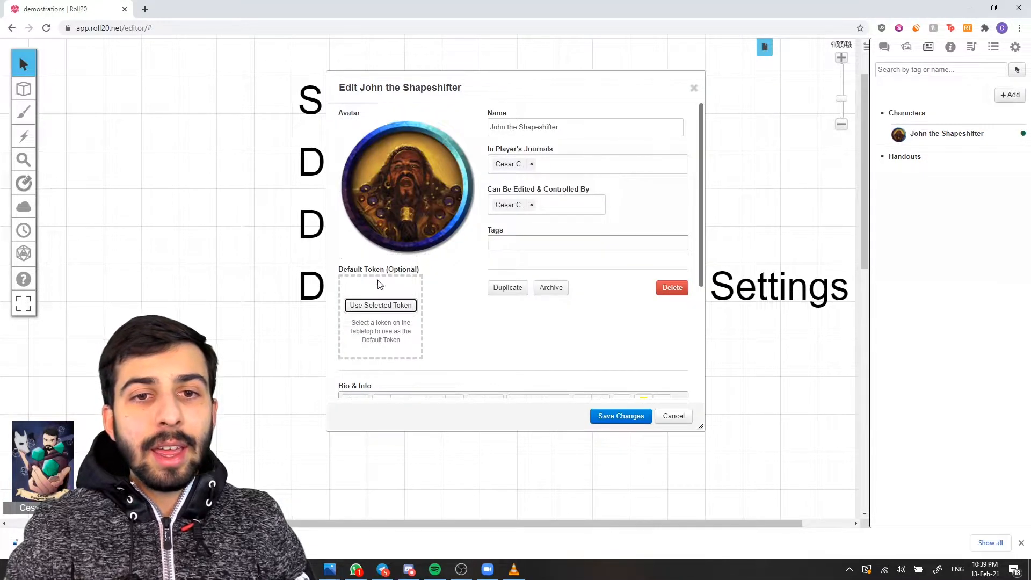
pyautogui.click(367, 305)
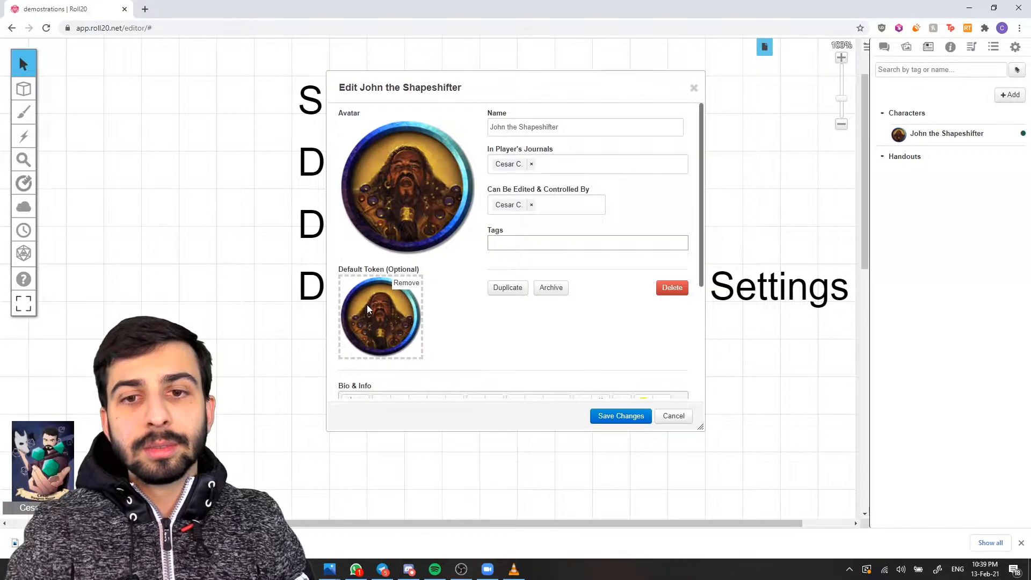
pyautogui.click(604, 416)
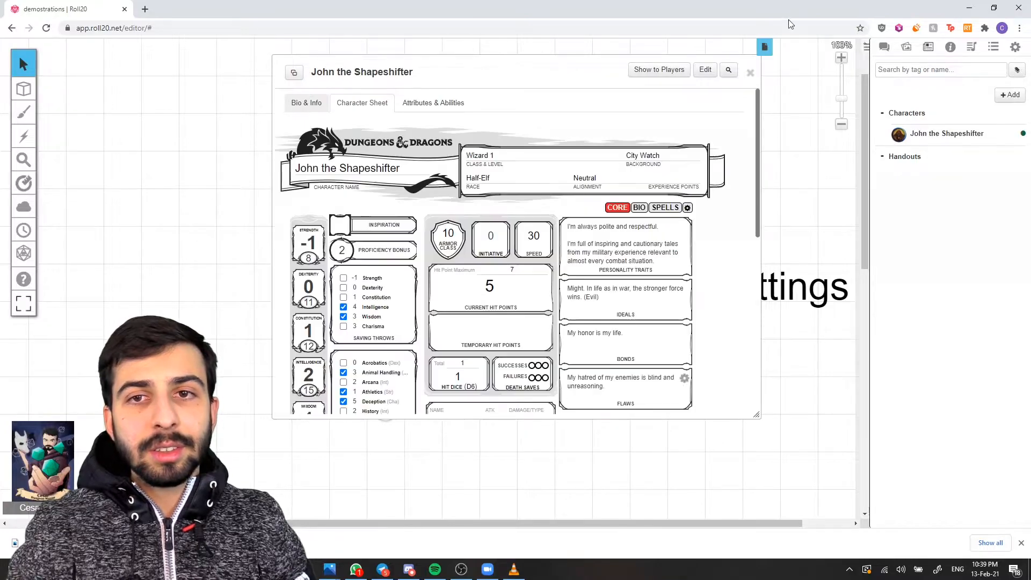
pyautogui.click(750, 73)
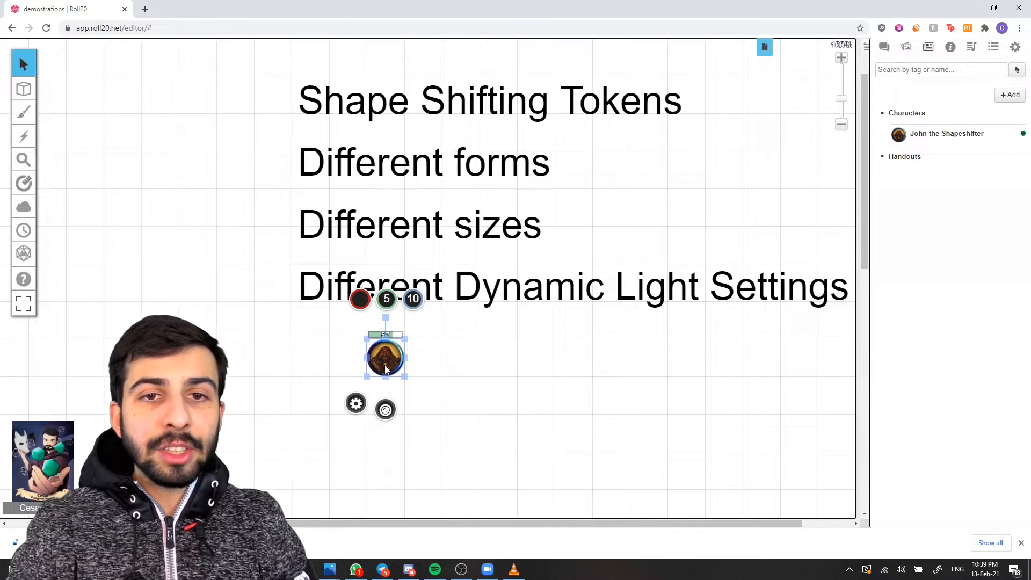
pyautogui.press('Delete')
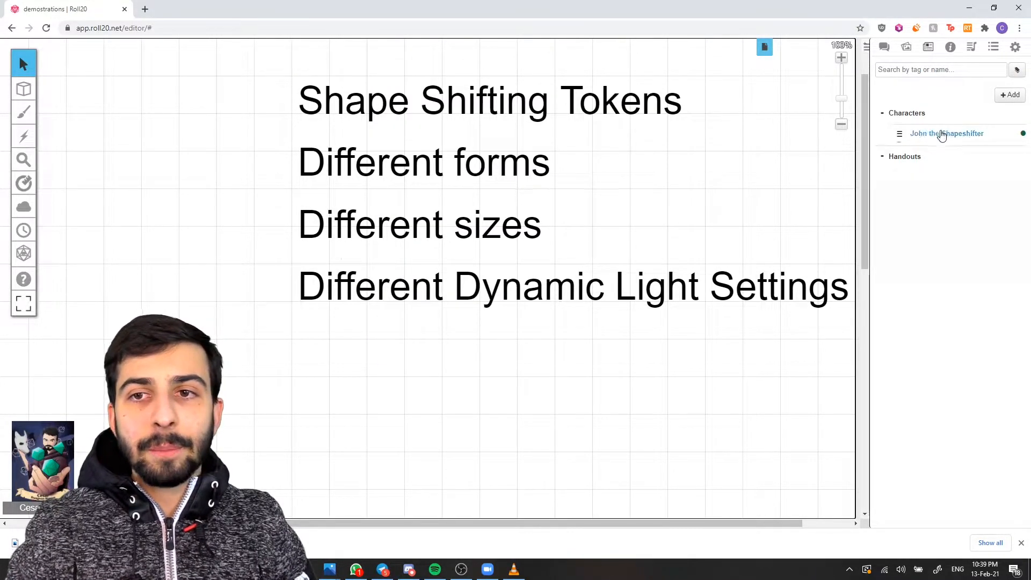
# - Test switching a fresh token placed from John the Shapeshifter to another side, and remove it from the map
pyautogui.moveTo(941, 134); pyautogui.dragTo(482, 361)
pyautogui.rightClick(483, 361)
pyautogui.moveTo(514, 353)
pyautogui.click(577, 355)
pyautogui.click(491, 293)
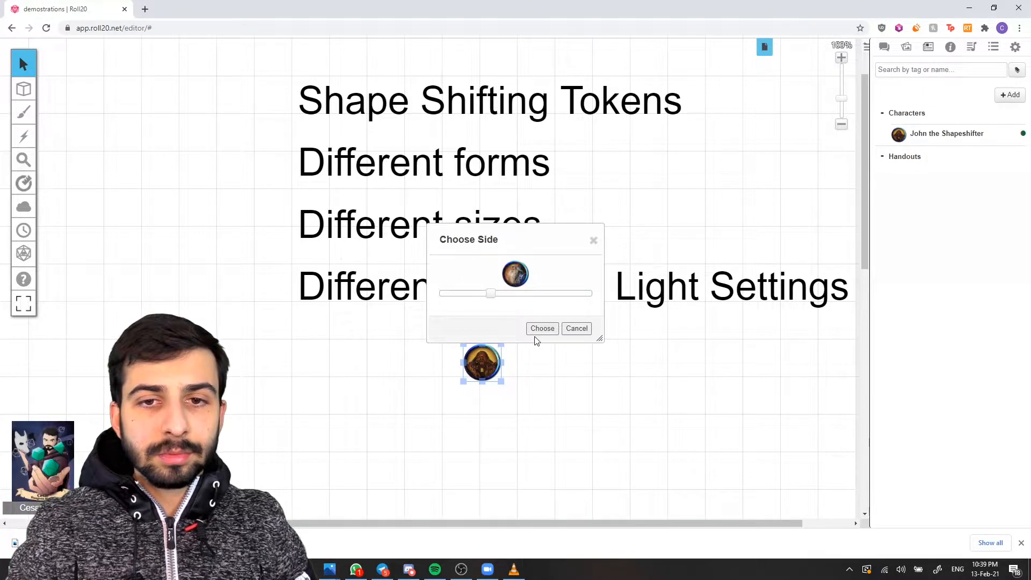
pyautogui.click(543, 327)
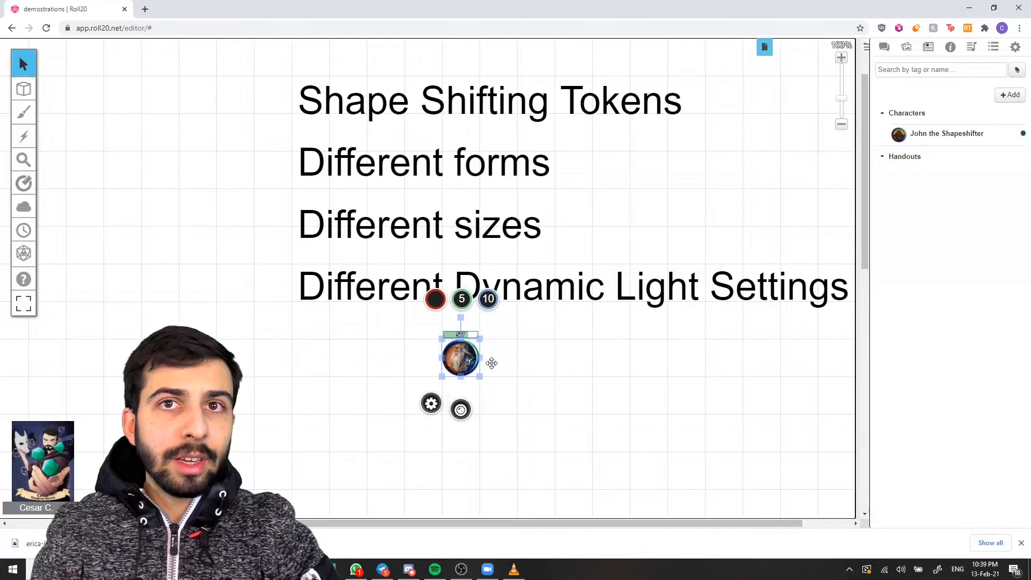
pyautogui.press('Delete')
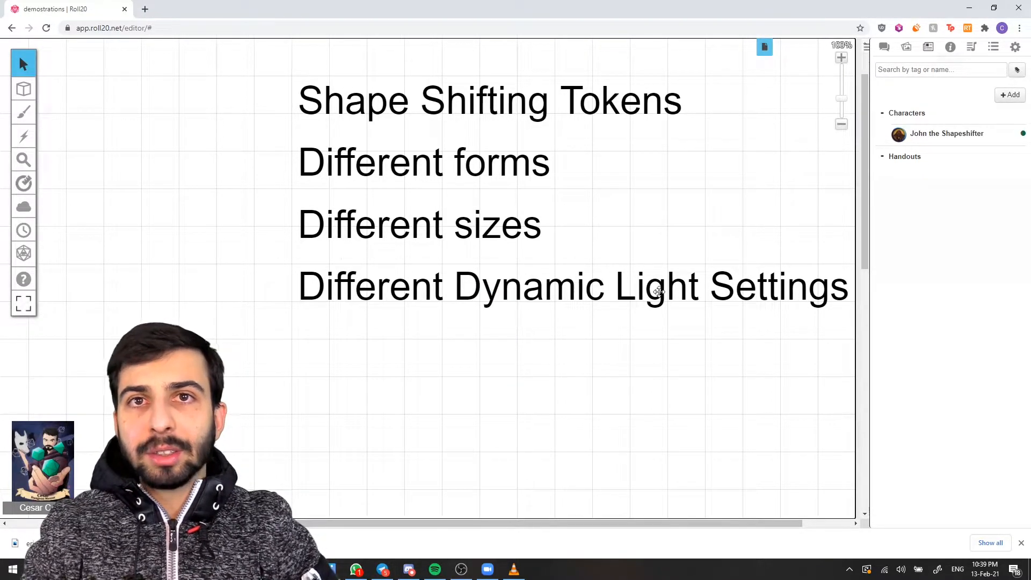
# - Add a character named Bigger John that is in the player's journal and can be edited and controlled by that player
pyautogui.click(927, 114)
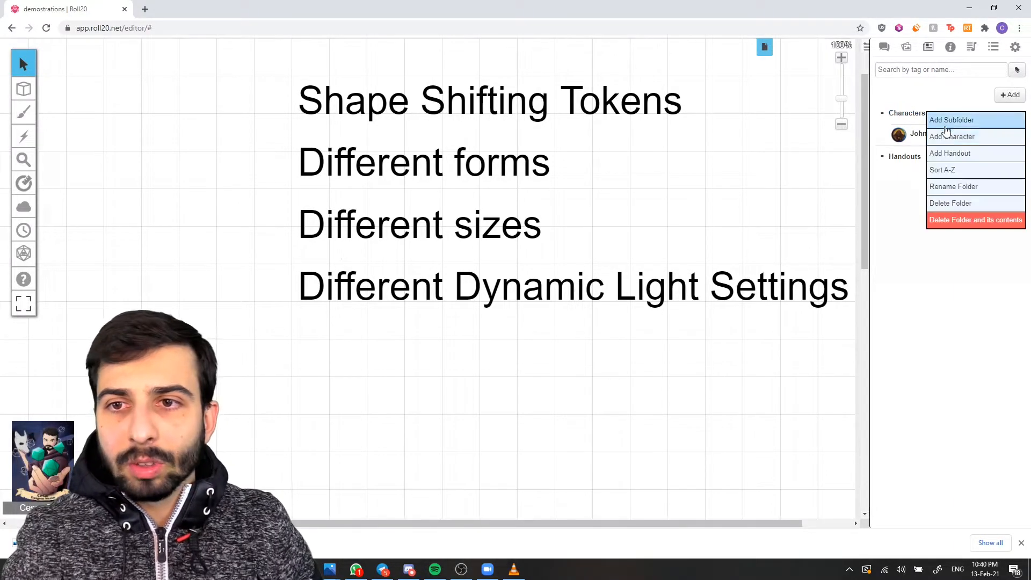
pyautogui.click(935, 121)
pyautogui.write('Bigger John')
pyautogui.click(542, 165)
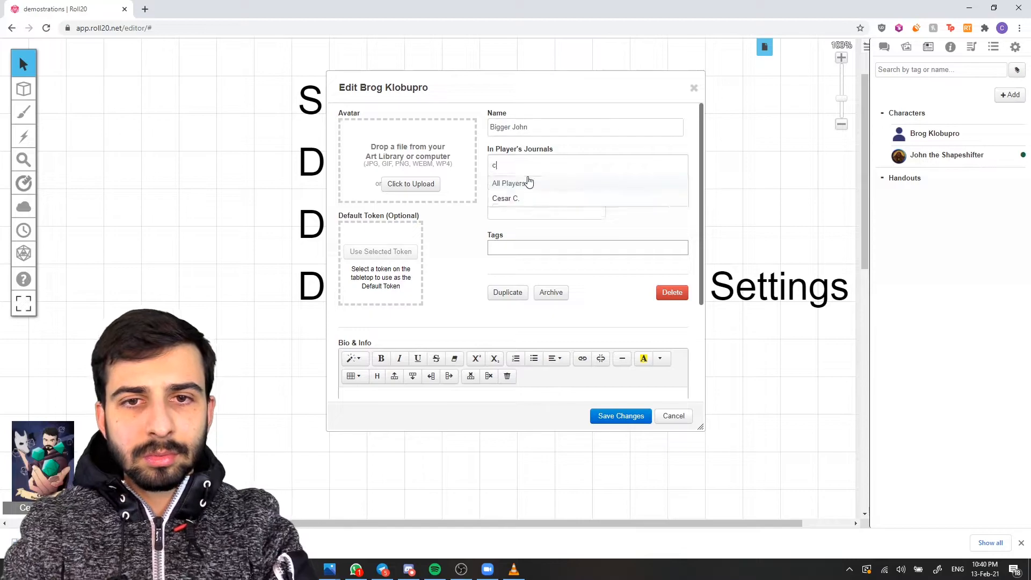
pyautogui.click(516, 198)
pyautogui.click(529, 206)
pyautogui.click(515, 233)
# - Place a John the Shapeshifter token on the map beside the edit dialog and enlarge it to two by two grid squares
pyautogui.click(541, 84)
pyautogui.moveTo(541, 83); pyautogui.dragTo(335, 69)
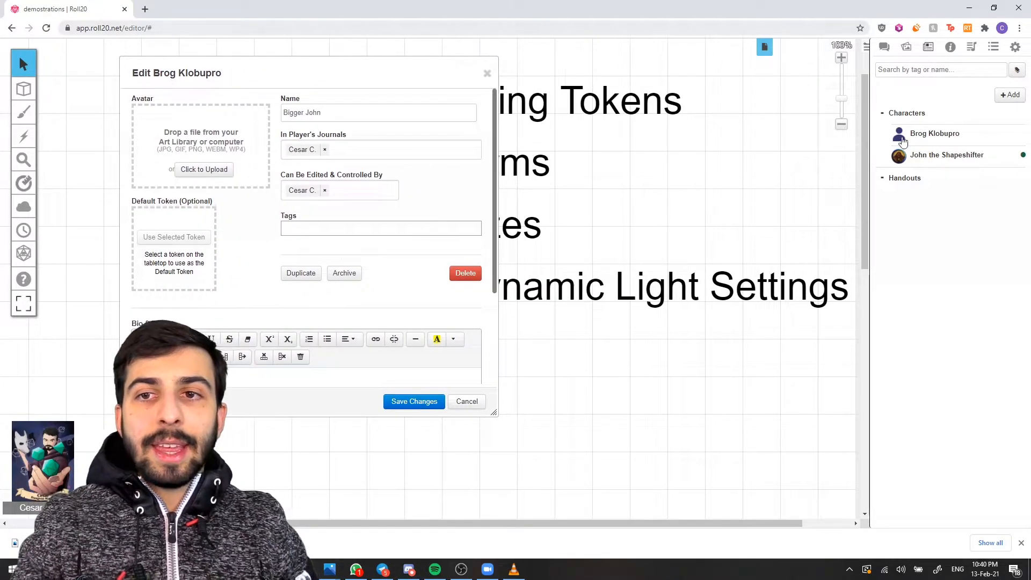
pyautogui.moveTo(942, 162); pyautogui.dragTo(611, 352)
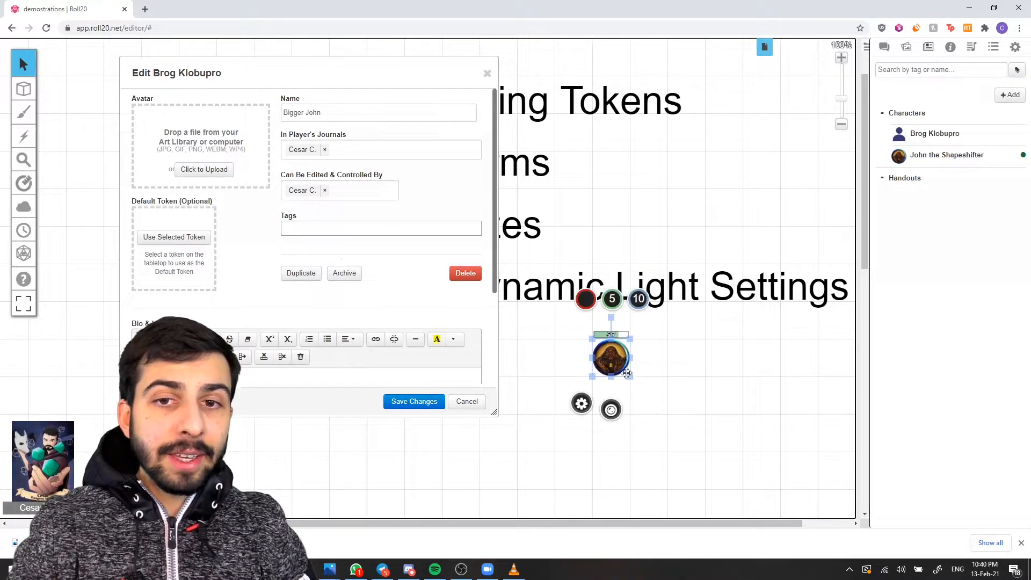
pyautogui.moveTo(633, 377); pyautogui.dragTo(668, 414)
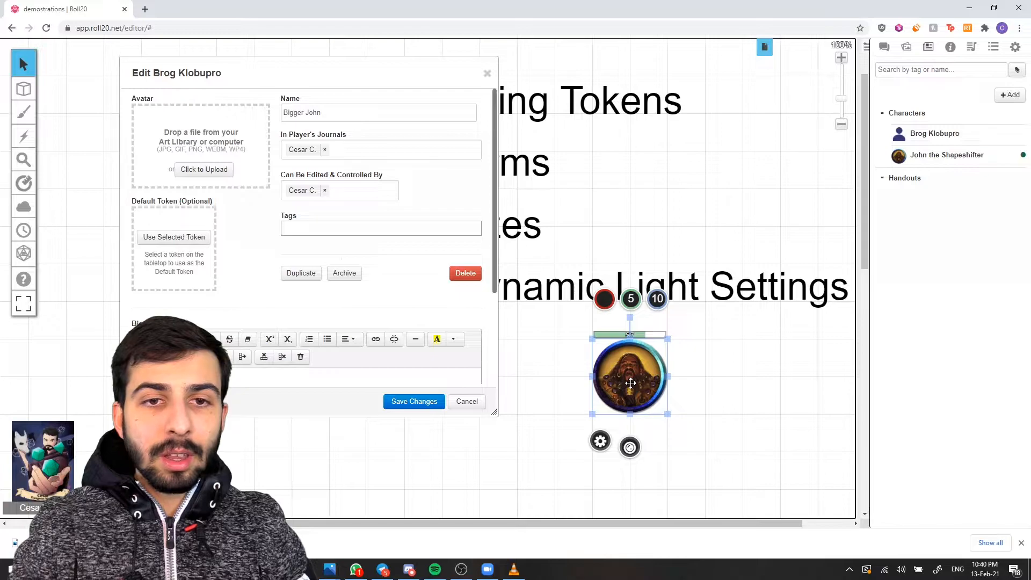
# - Save the enlarged token as Bigger John's default token and delete it from the map
pyautogui.click(179, 240)
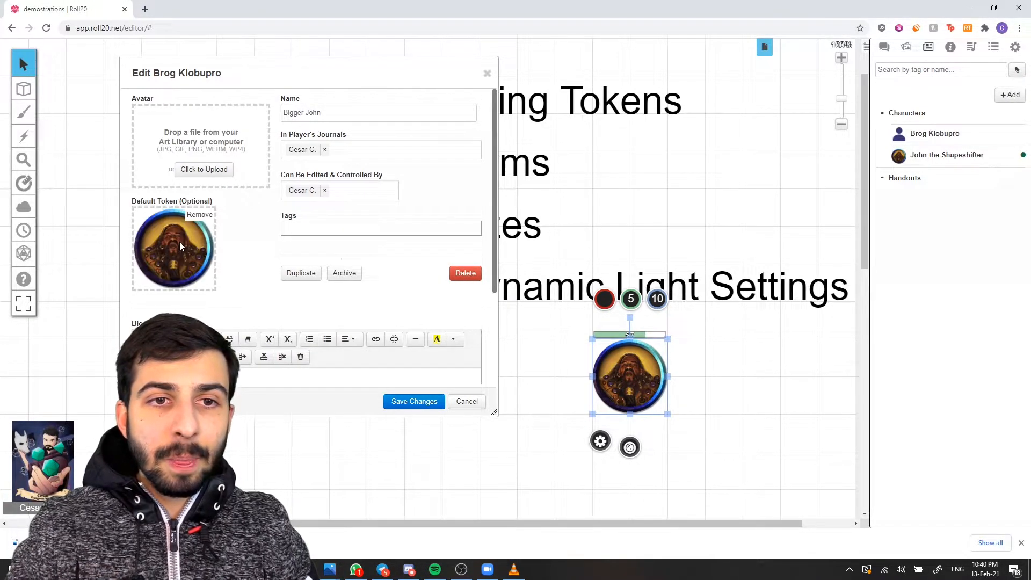
pyautogui.click(407, 402)
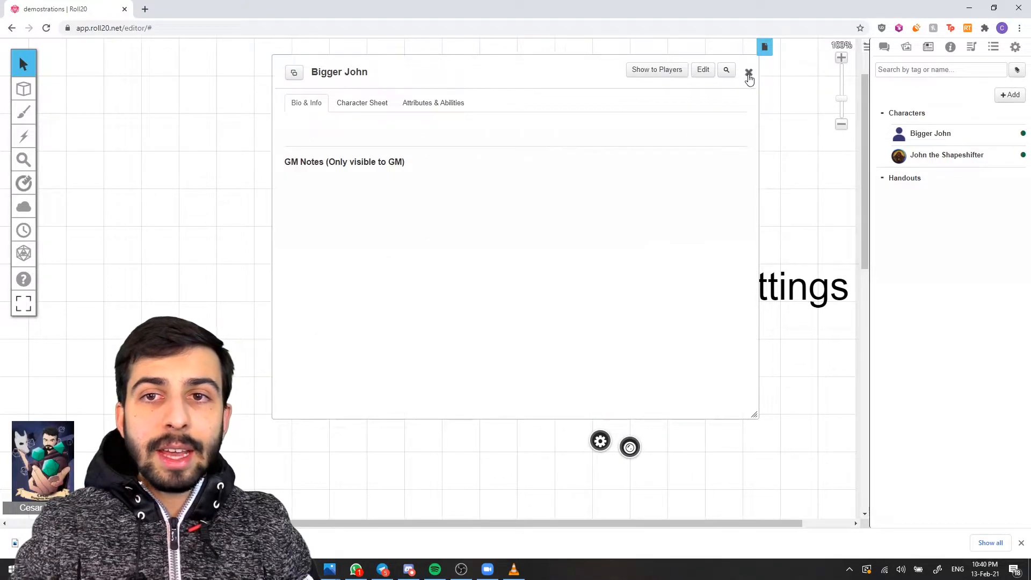
pyautogui.click(746, 73)
pyautogui.press('Delete')
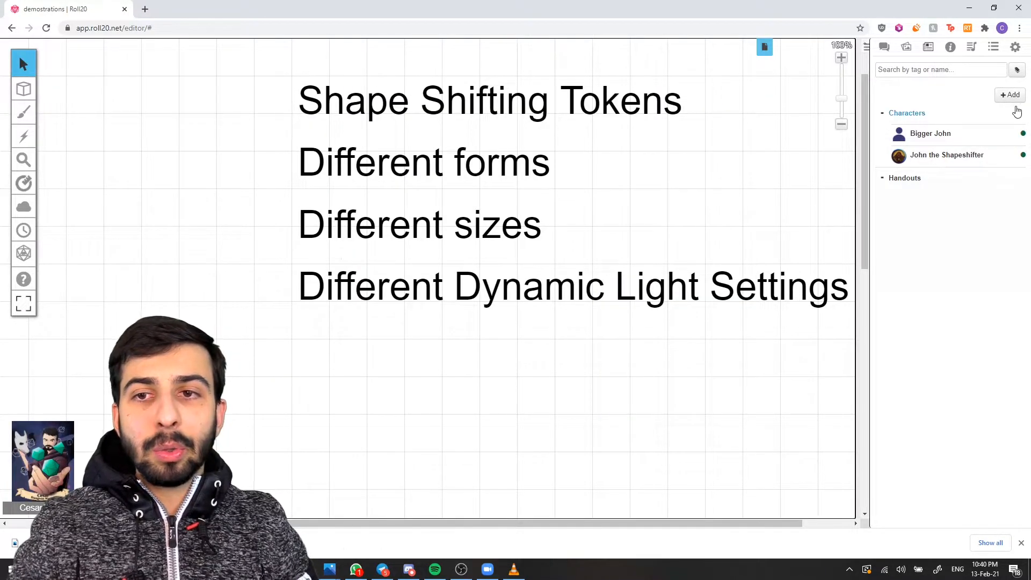
# - Place tokens for Bigger John and John the Shapeshifter on the map, and set the smaller token's hp bar to 2
pyautogui.moveTo(967, 133); pyautogui.dragTo(644, 385)
pyautogui.moveTo(939, 155); pyautogui.dragTo(510, 385)
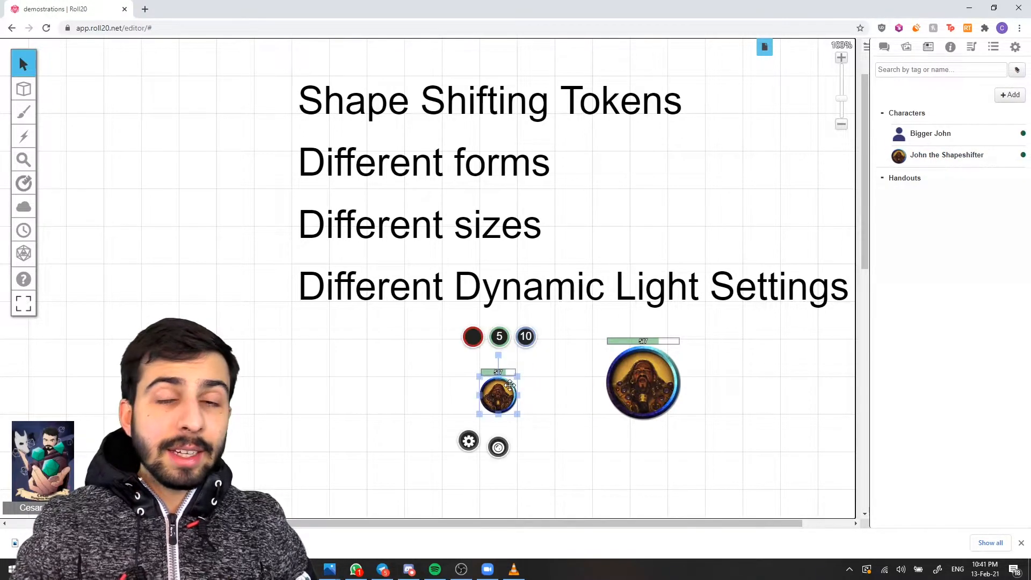
pyautogui.click(499, 338)
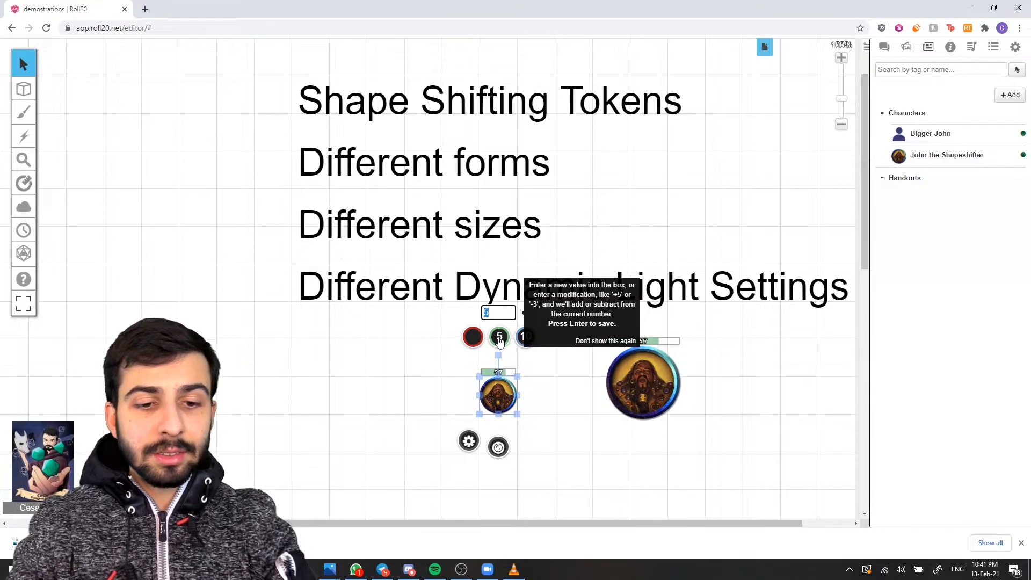
pyautogui.write('2')
pyautogui.press('Return')
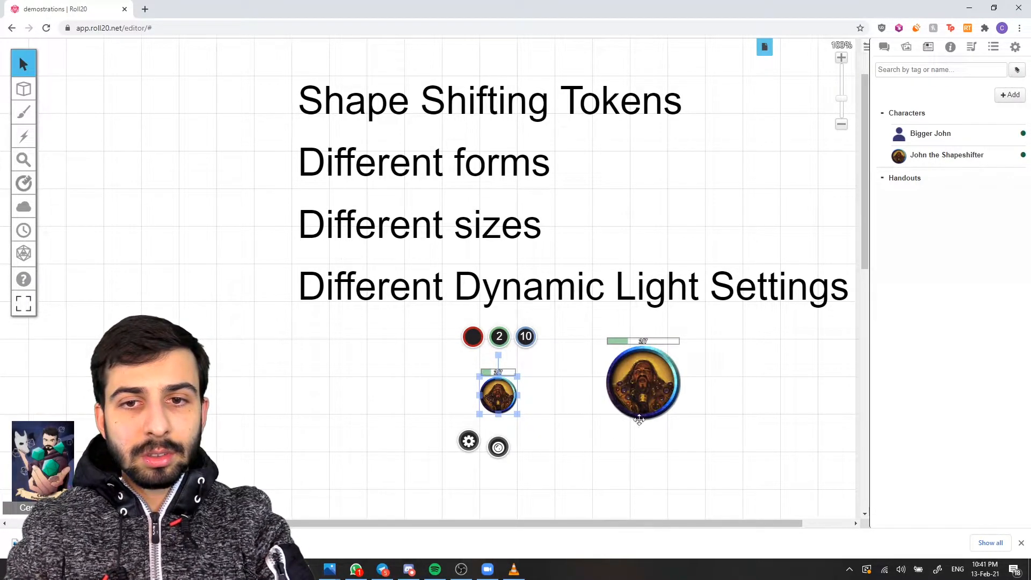
pyautogui.click(651, 350)
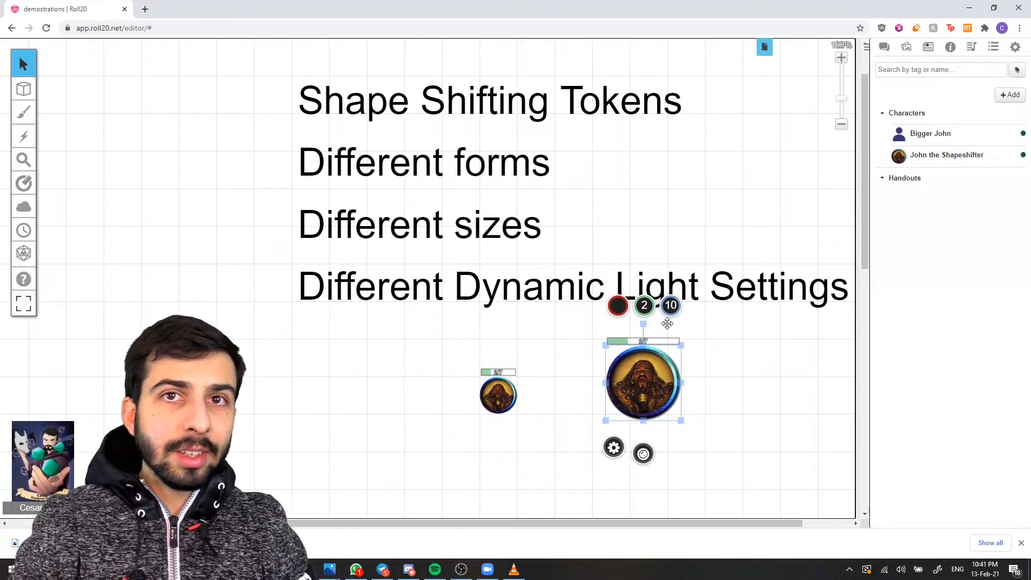
# - Open the character sheet linked to the larger token and examine its hit points, skills, attacks and equipment
pyautogui.doubleClick(632, 413)
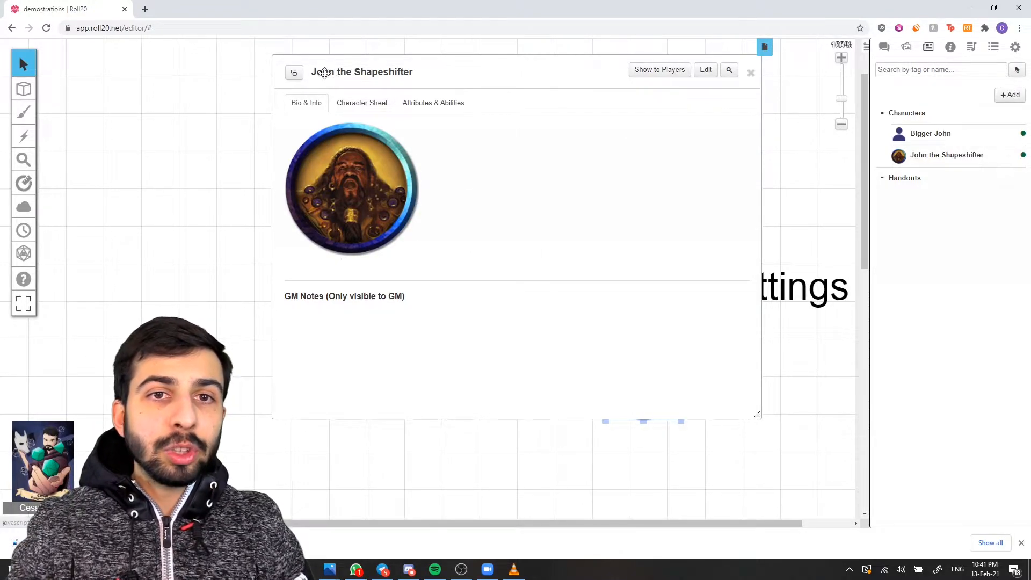
pyautogui.click(358, 103)
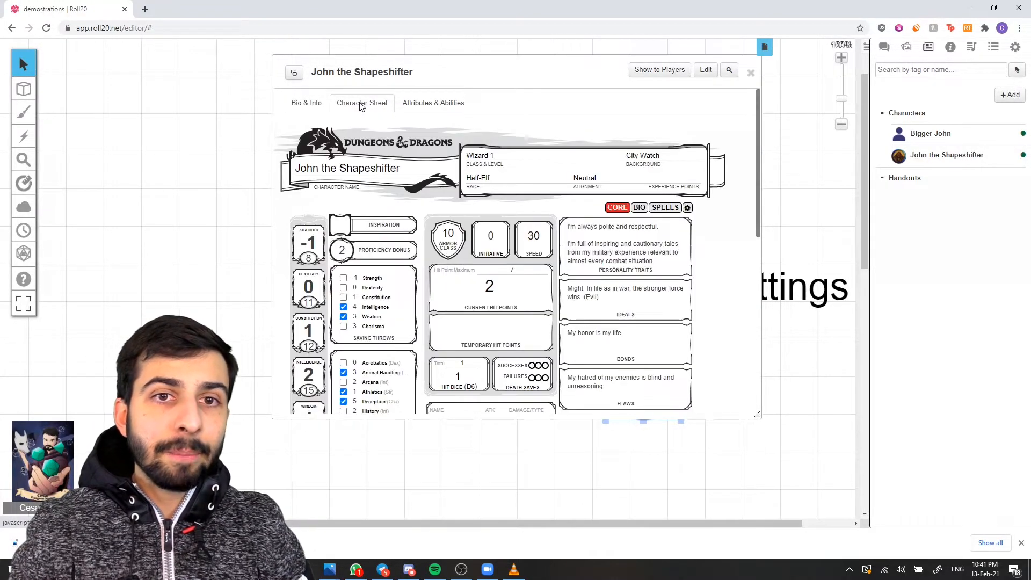
pyautogui.scroll(-5, 451, 252)
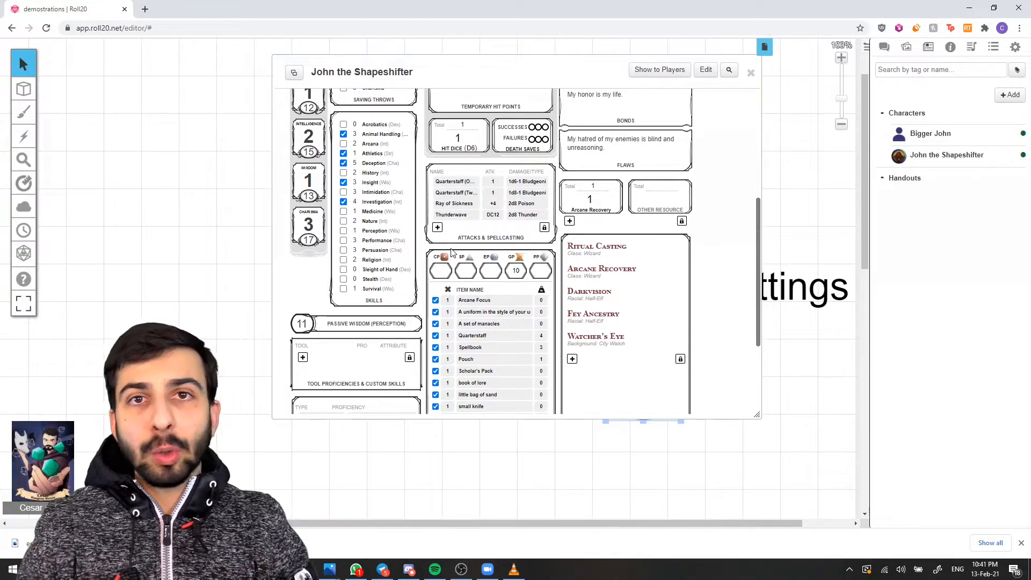
pyautogui.press('Escape')
# - Delete both the small and the large token from the map
pyautogui.click(500, 396)
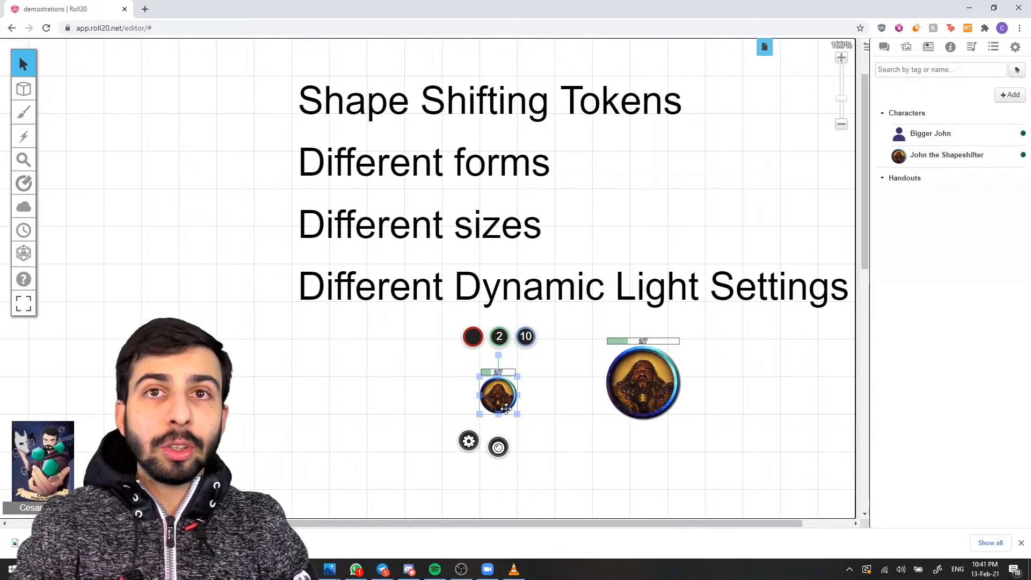
pyautogui.press('Delete')
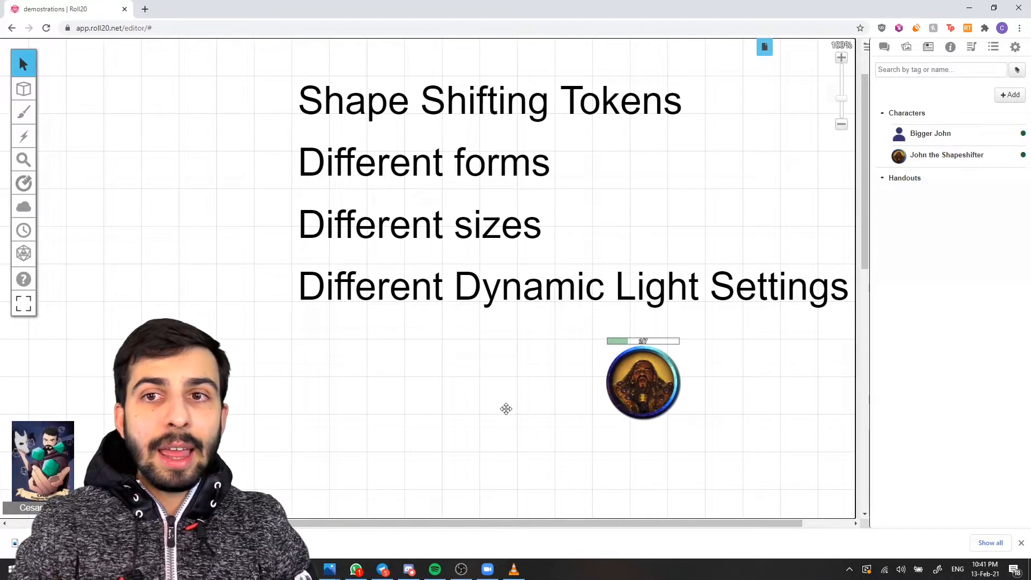
pyautogui.click(649, 396)
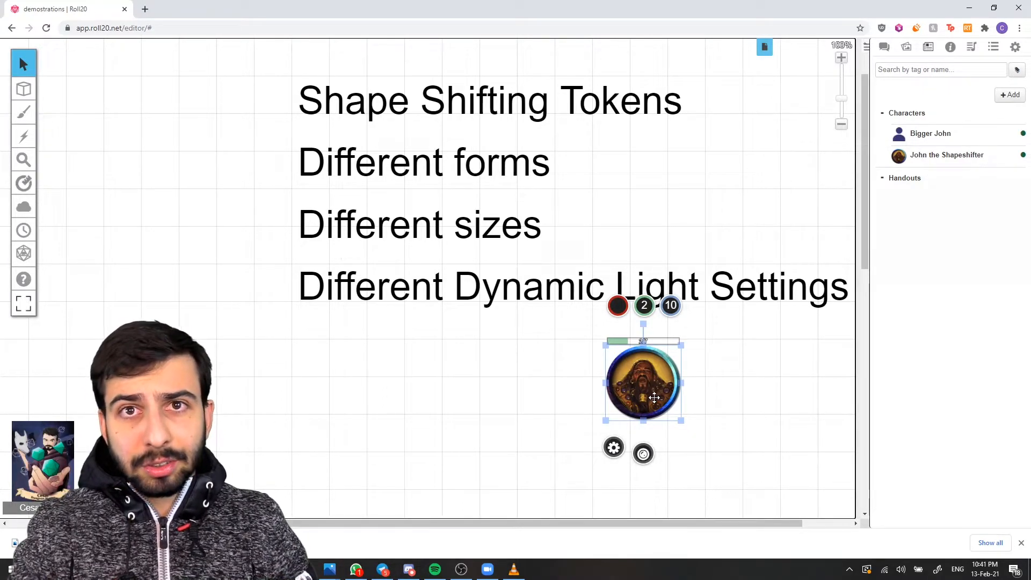
pyautogui.press('Delete')
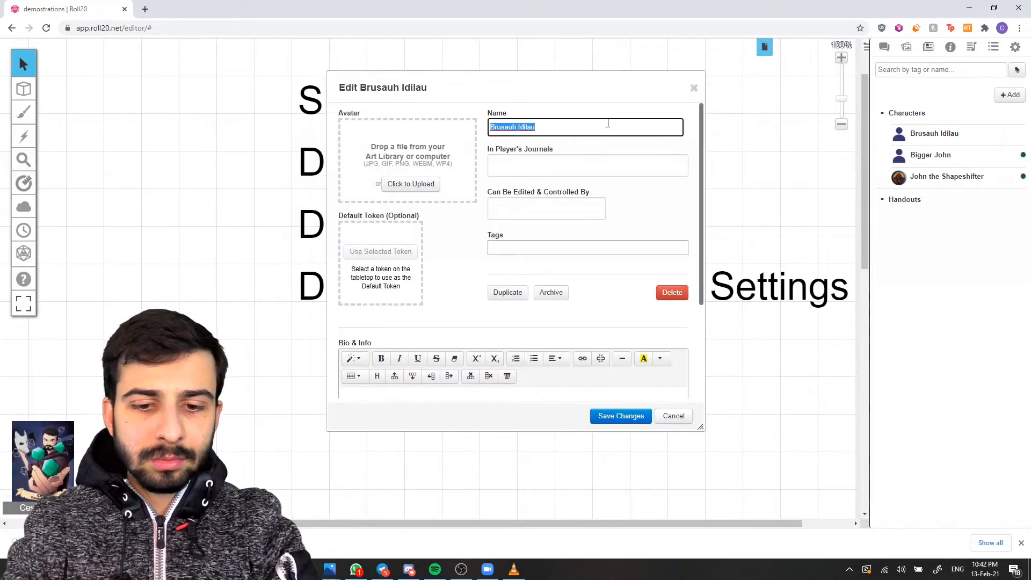
# - Name the new character "john but with light" and give the player journal access plus edit and control rights
pyautogui.write('john but with light')
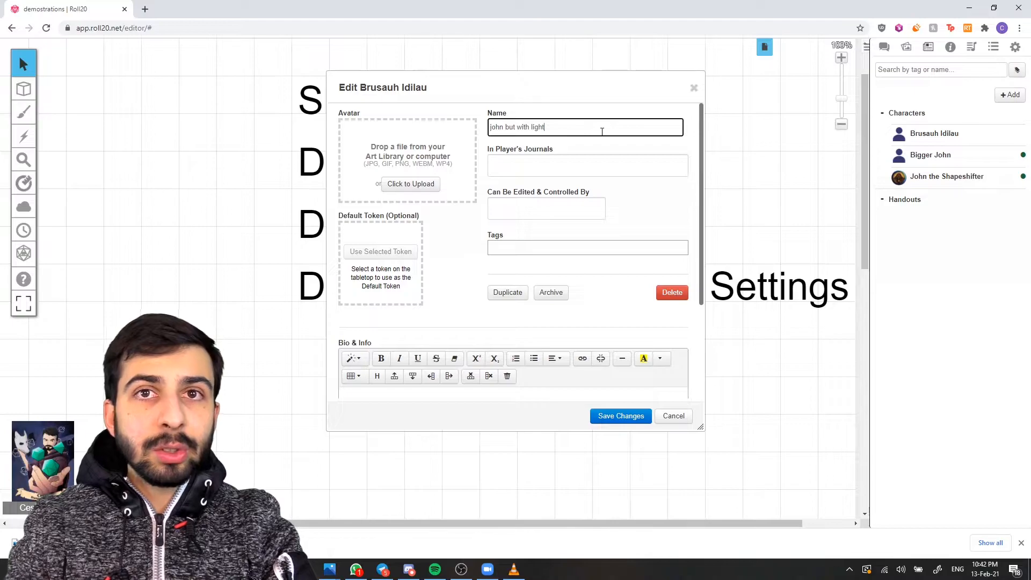
pyautogui.click(561, 164)
pyautogui.click(517, 181)
pyautogui.click(546, 209)
pyautogui.click(507, 224)
# - Place a John the Shapeshifter token on the map and save its Dynamic Lighting with Bright Light on at a distance of 20 ft
pyautogui.moveTo(533, 95); pyautogui.dragTo(280, 120)
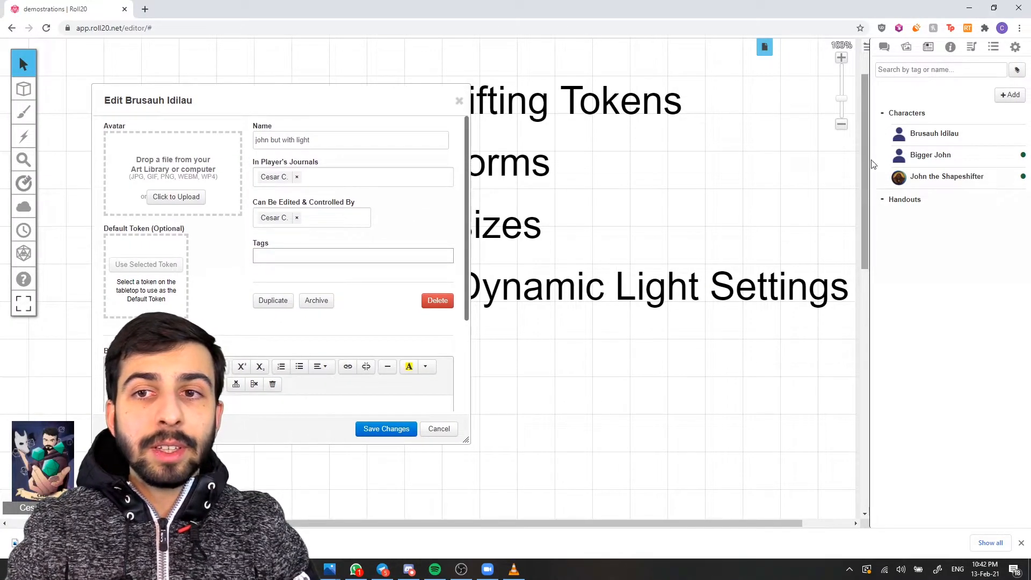
pyautogui.moveTo(1008, 173); pyautogui.dragTo(614, 370)
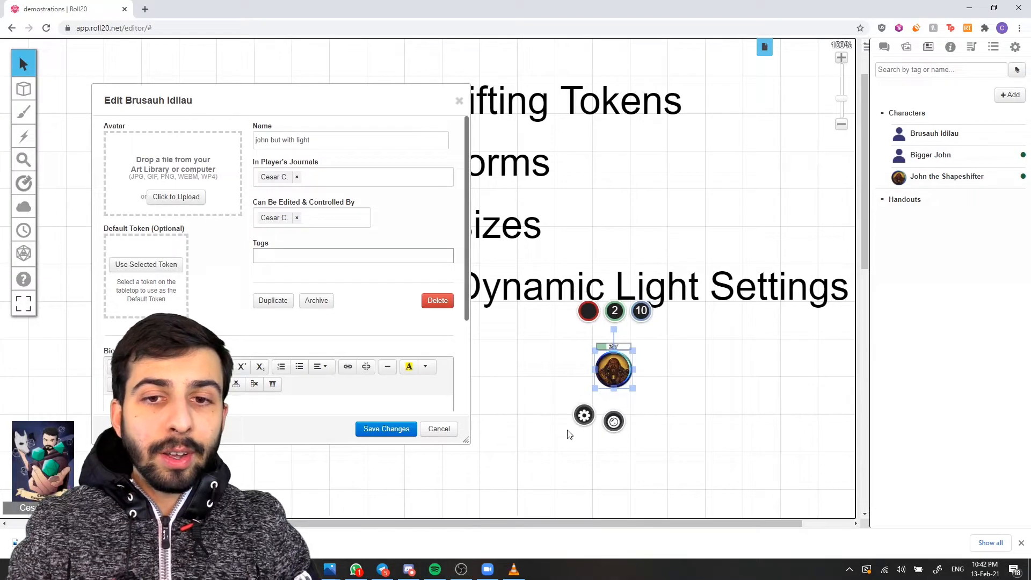
pyautogui.click(583, 415)
pyautogui.click(450, 105)
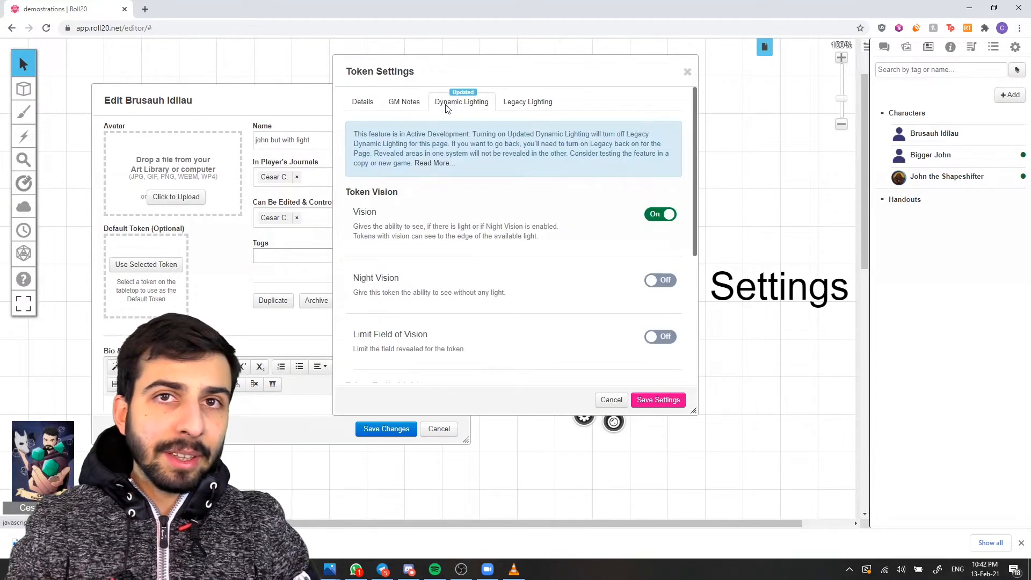
pyautogui.scroll(-2, 596, 272)
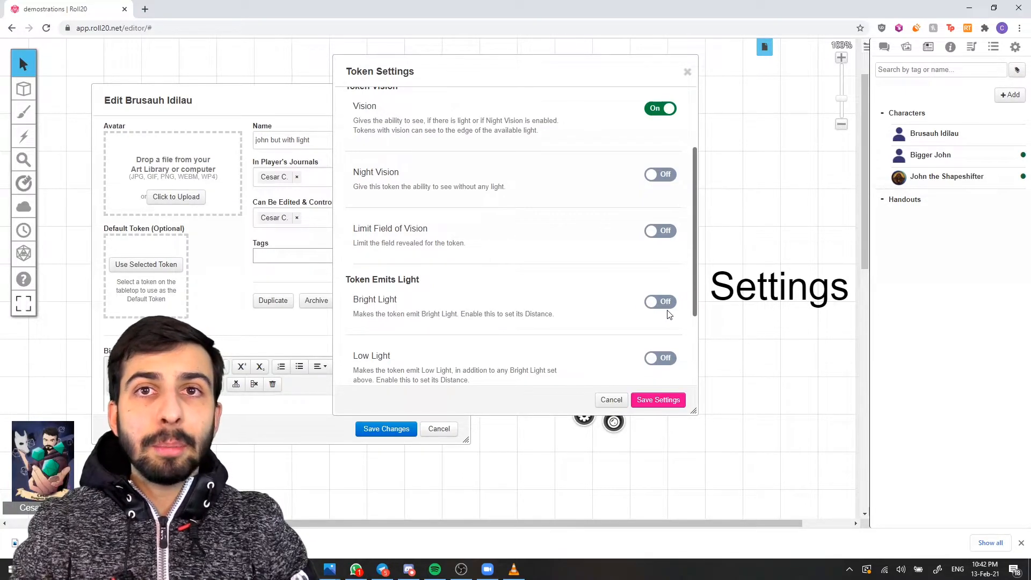
pyautogui.click(661, 301)
pyautogui.click(643, 332)
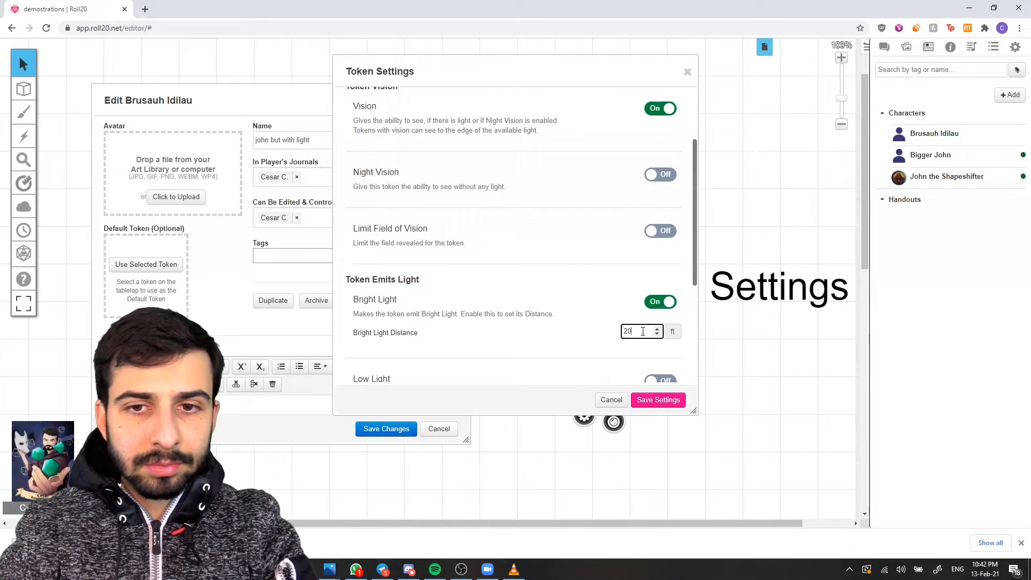
pyautogui.scroll(-2, 642, 332)
pyautogui.click(659, 309)
pyautogui.click(658, 400)
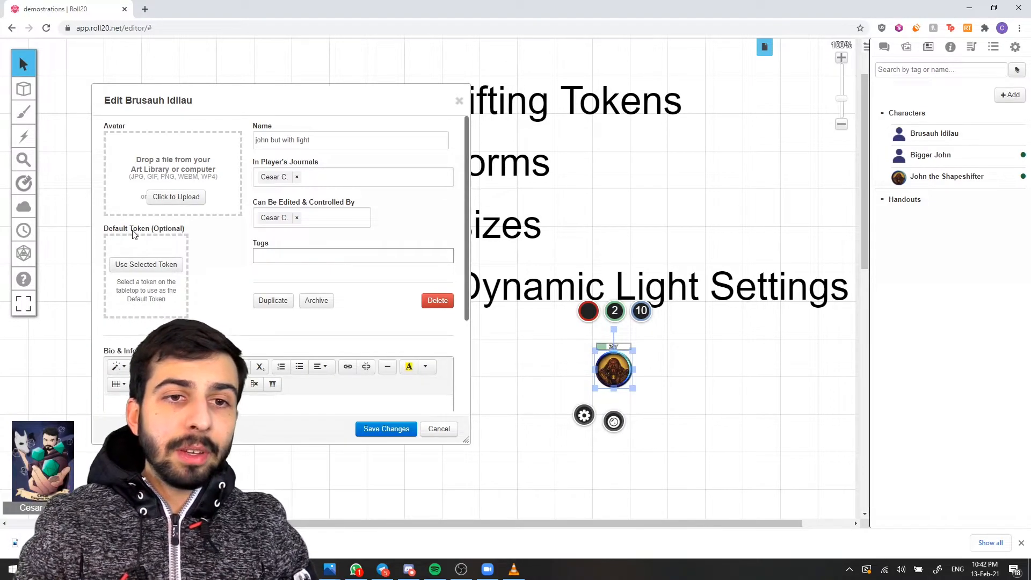
# - Save the selected token as the default token of "john but with light" and delete that token from the map
pyautogui.click(139, 266)
pyautogui.click(398, 429)
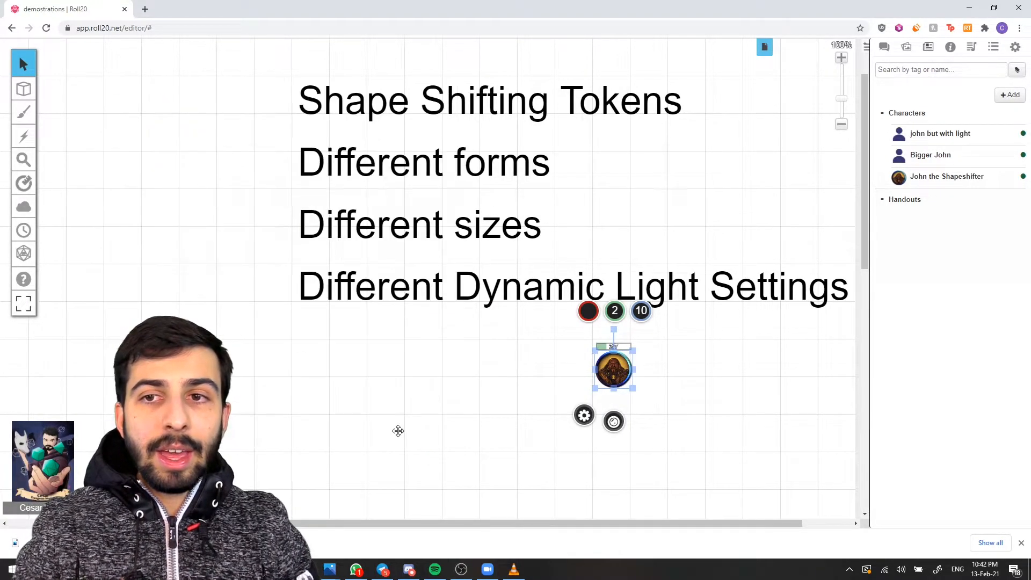
pyautogui.click(749, 75)
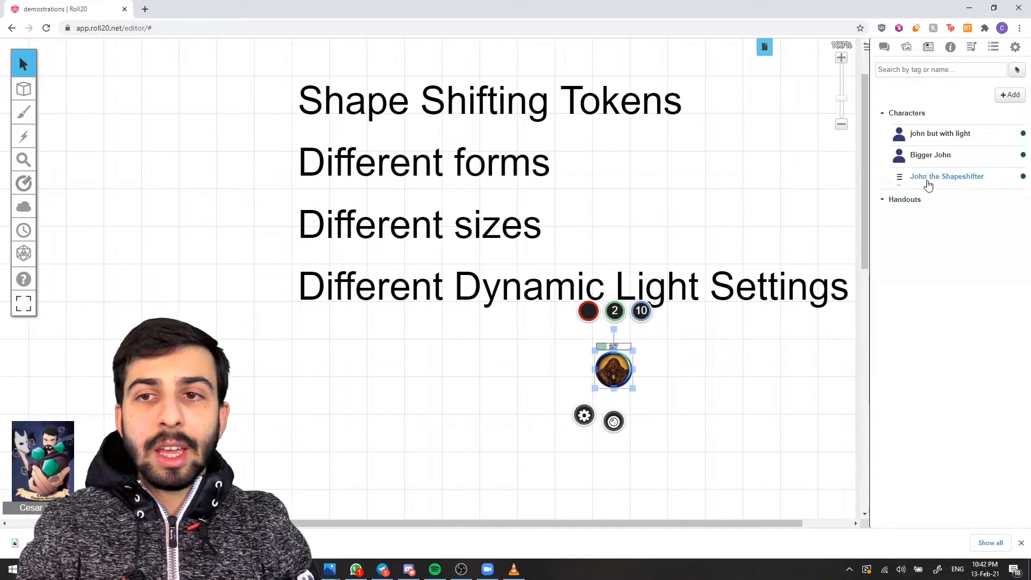
pyautogui.click(613, 369)
pyautogui.press('Delete')
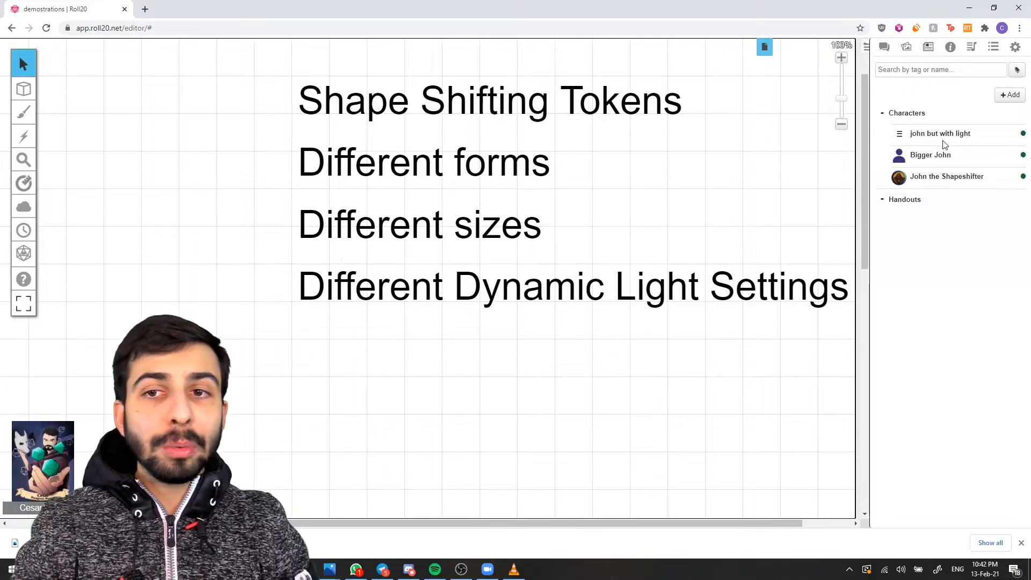
# - Place tokens for John the Shapeshifter, Bigger John and "john but with light" side by side below the text
pyautogui.moveTo(939, 178); pyautogui.dragTo(388, 397)
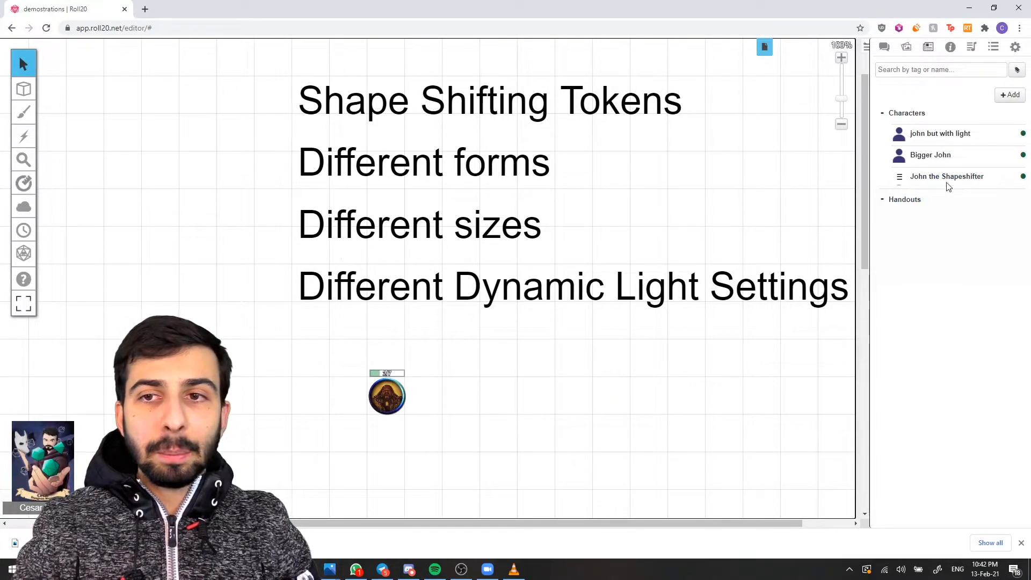
pyautogui.moveTo(925, 161); pyautogui.dragTo(488, 395)
pyautogui.moveTo(969, 131); pyautogui.dragTo(578, 383)
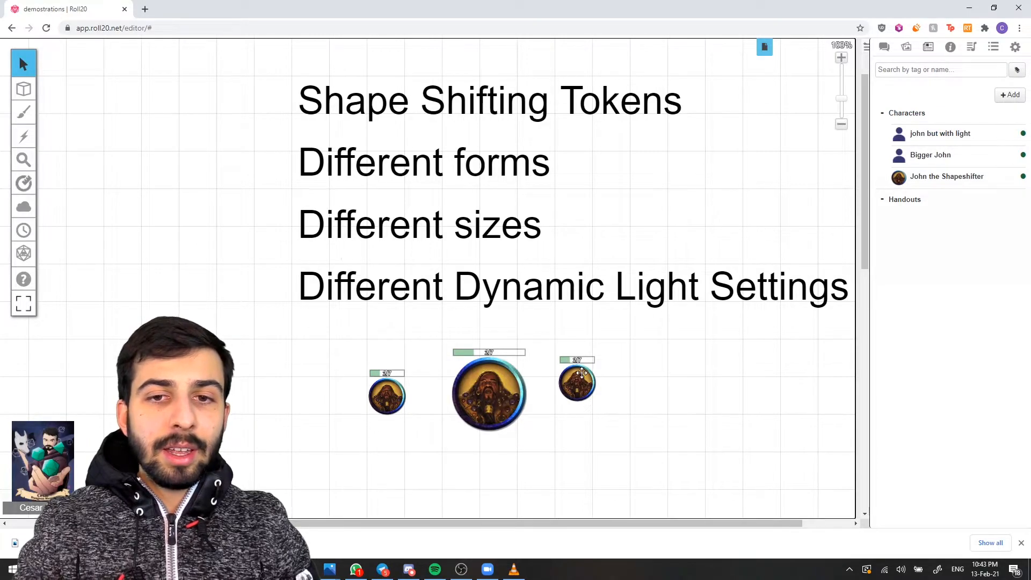
# - Set the hit points in the green bar of the "john but with light" token to 7
pyautogui.click(581, 374)
pyautogui.click(579, 324)
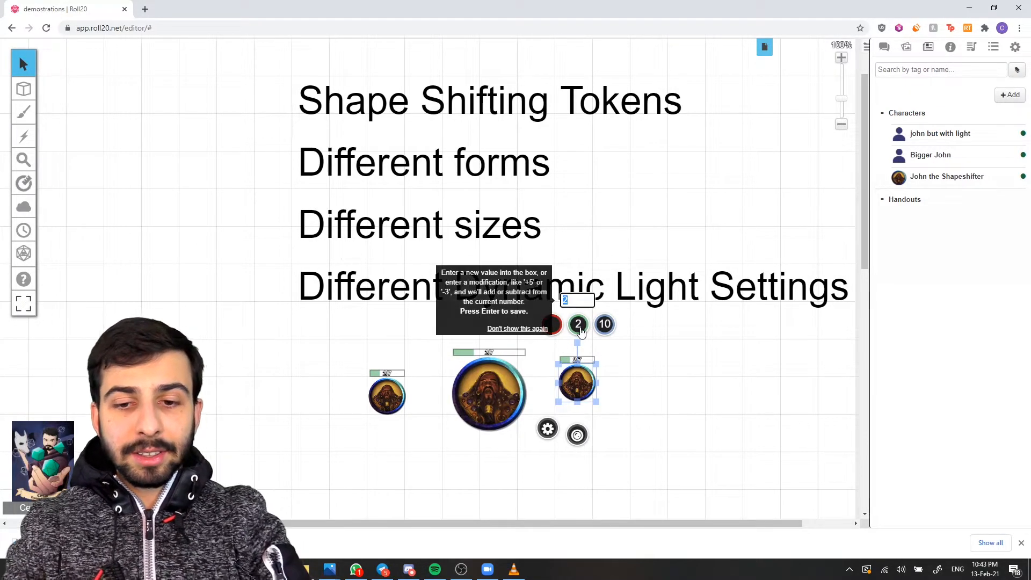
pyautogui.write('7')
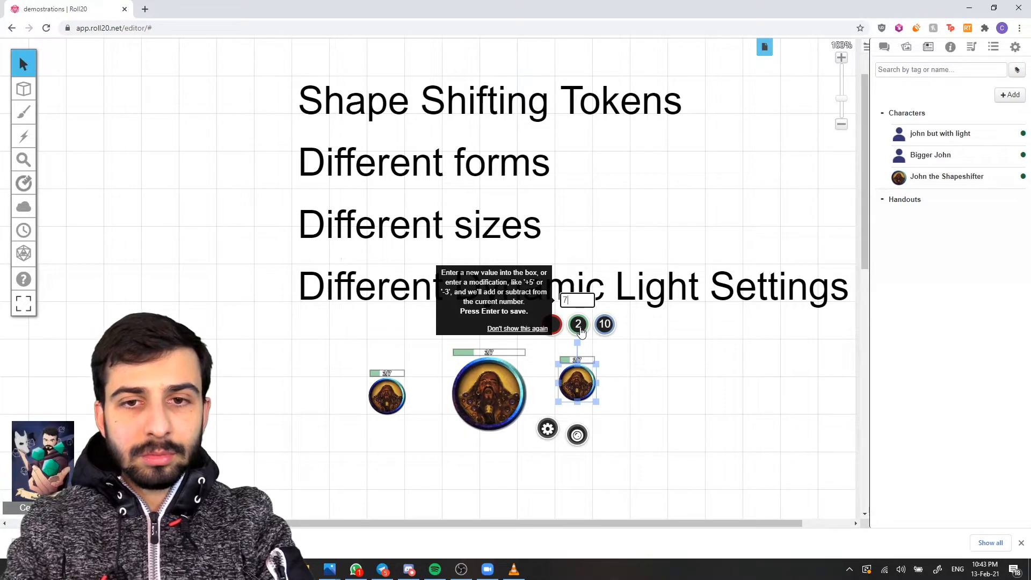
pyautogui.press('Return')
pyautogui.click(606, 430)
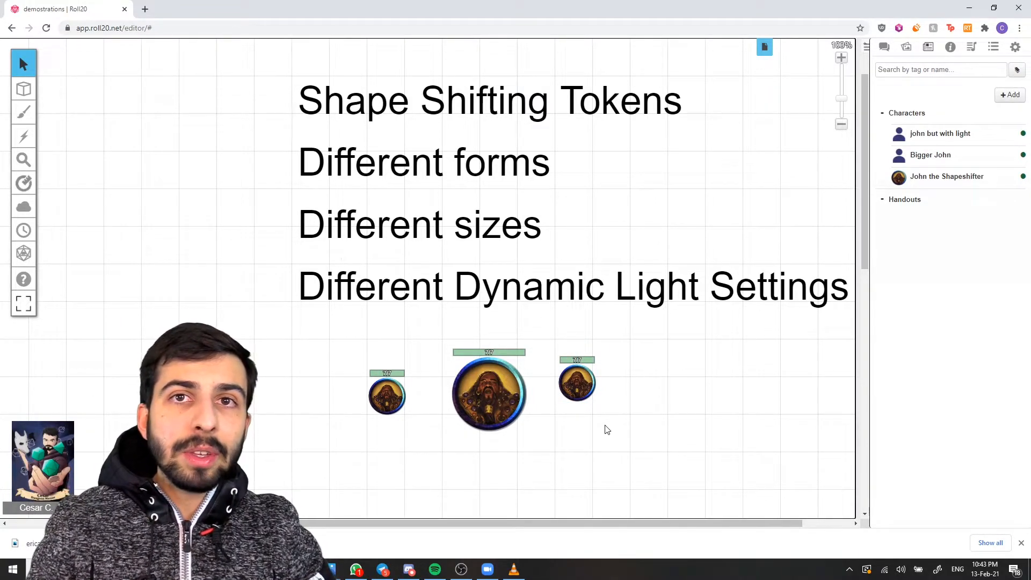
# - Clear all text and tokens from the current page and open the Untitled page
pyautogui.hotkey('ctrl', 'a')
pyautogui.press('Delete')
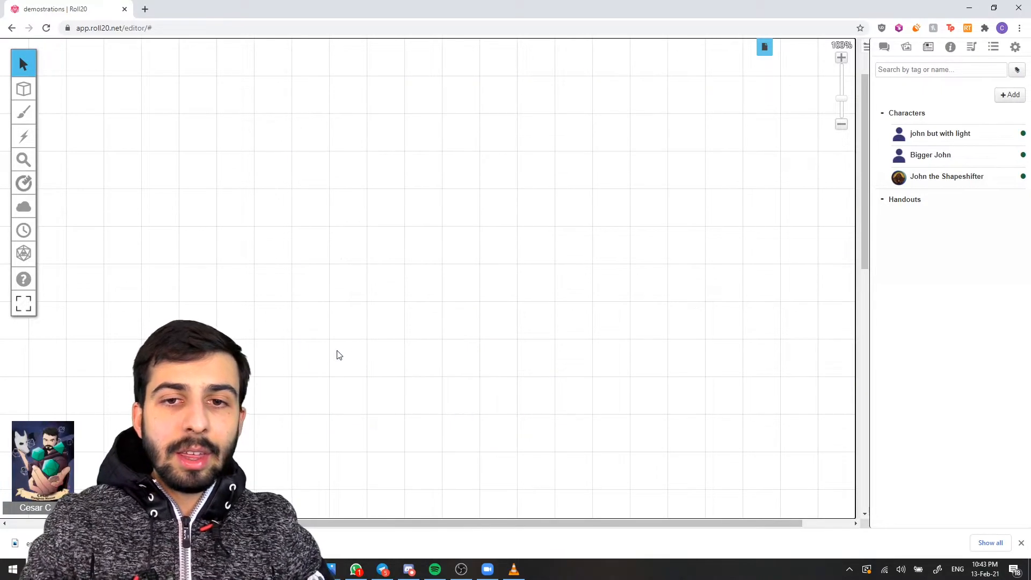
pyautogui.click(764, 45)
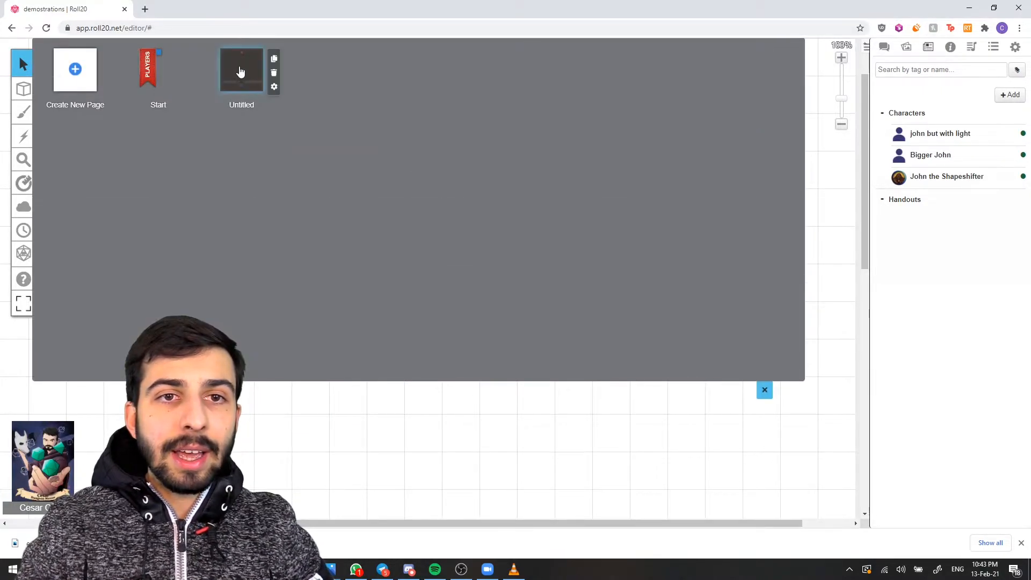
pyautogui.click(237, 66)
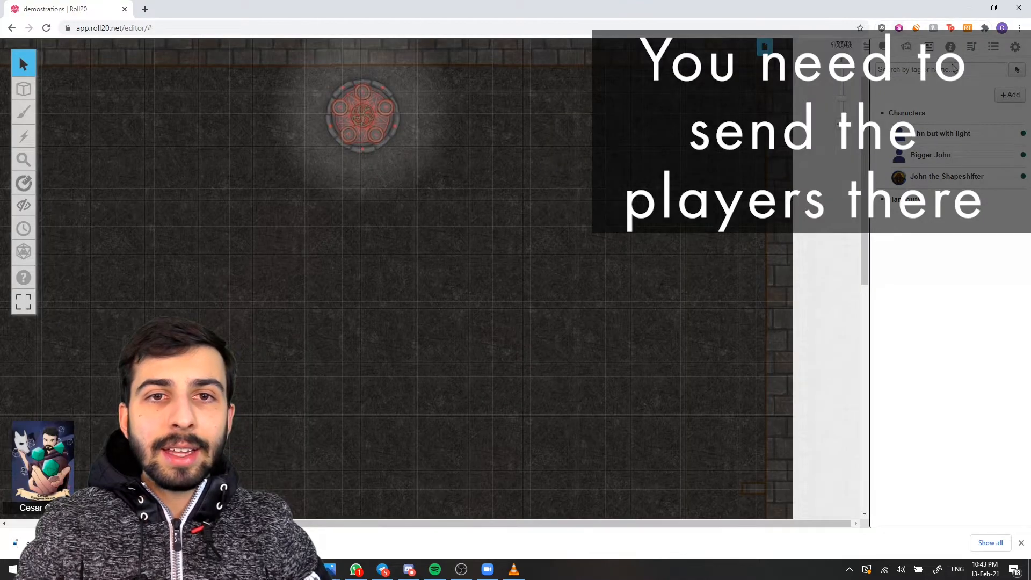
pyautogui.scroll(-2, 502, 197)
pyautogui.click(1015, 47)
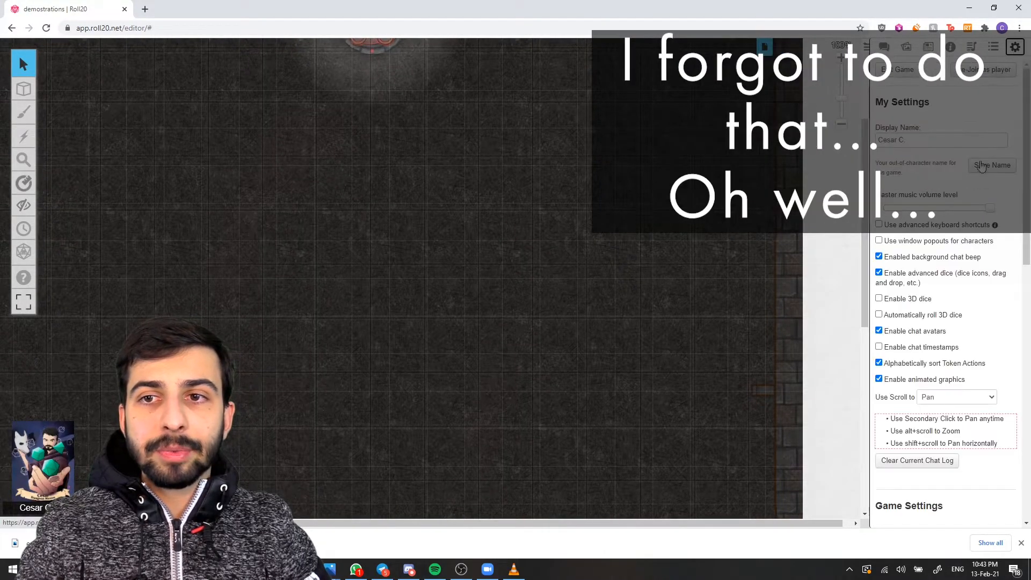
pyautogui.click(973, 71)
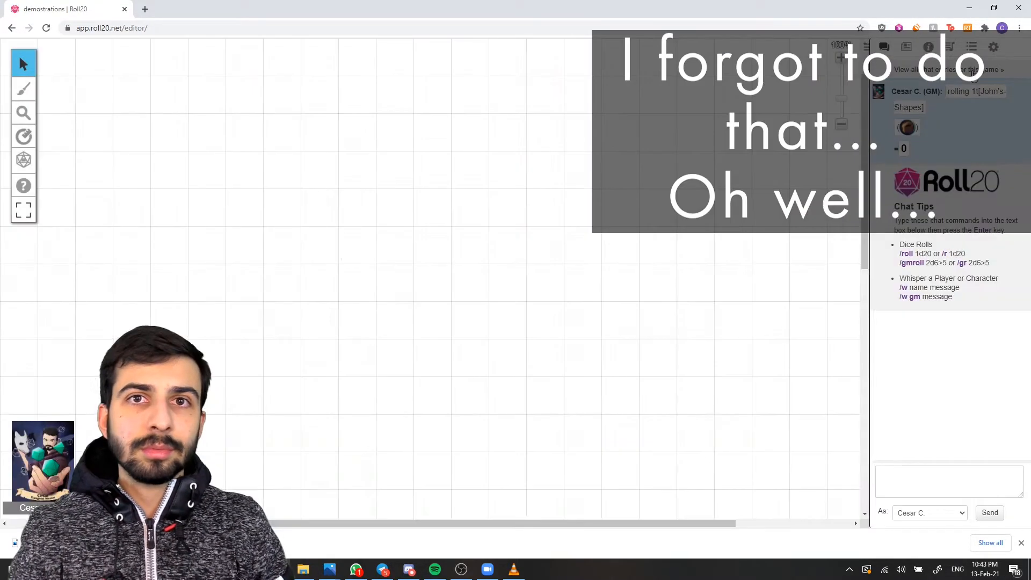
pyautogui.click(978, 76)
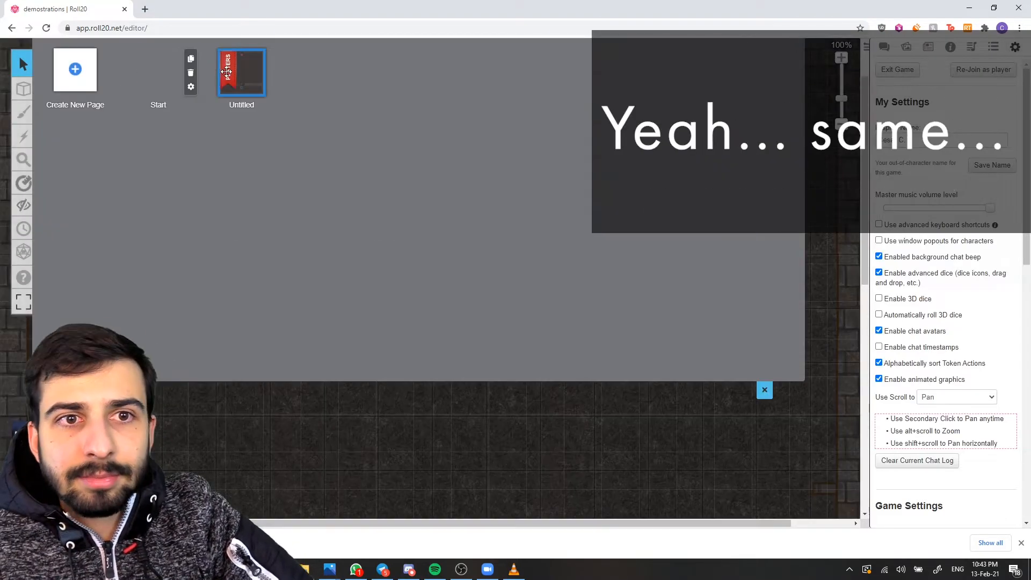
# - Send the players to the Untitled page and rejoin the game as a player
pyautogui.click(226, 71)
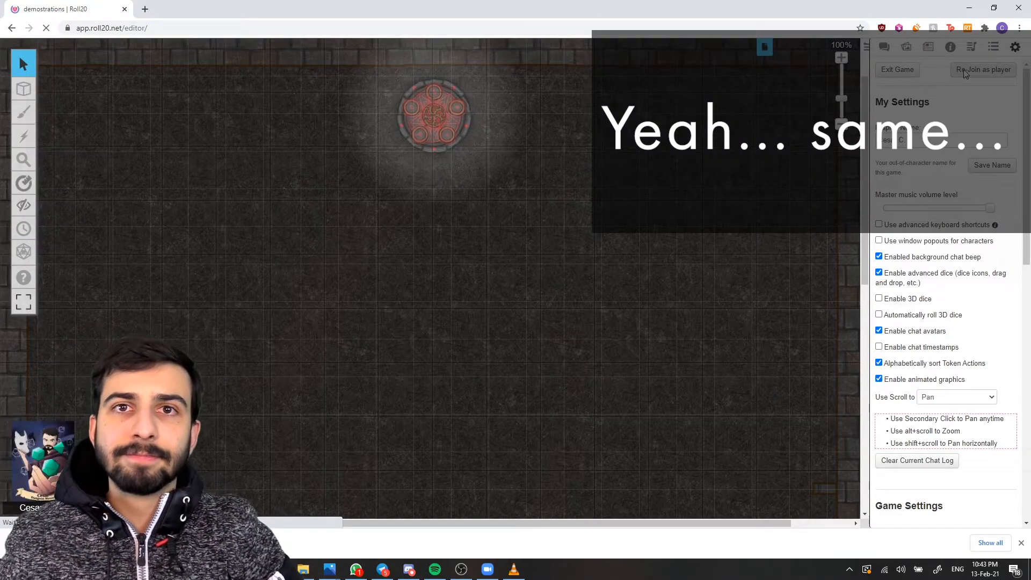
pyautogui.click(964, 70)
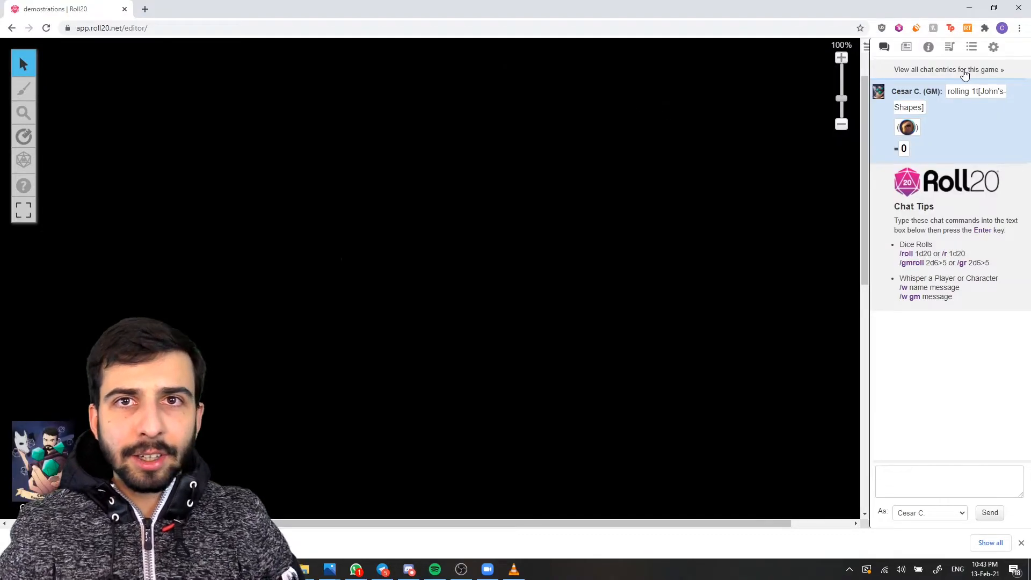
pyautogui.scroll(2, 505, 144)
pyautogui.scroll(-10, 505, 144)
pyautogui.scroll(2, 505, 144)
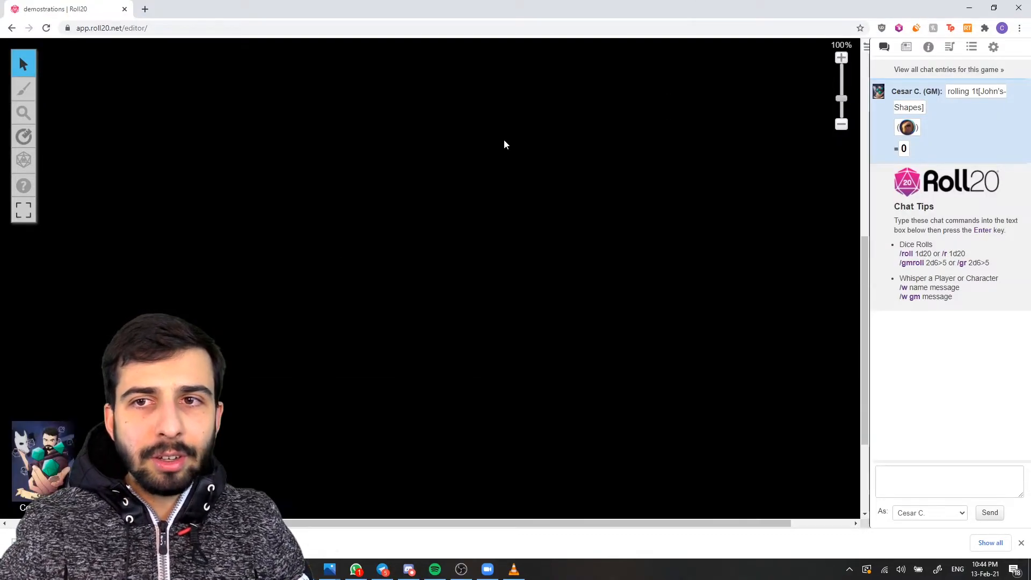
# - Place a John the Shapeshifter token from the journal on the dark map and move it slightly
pyautogui.click(906, 50)
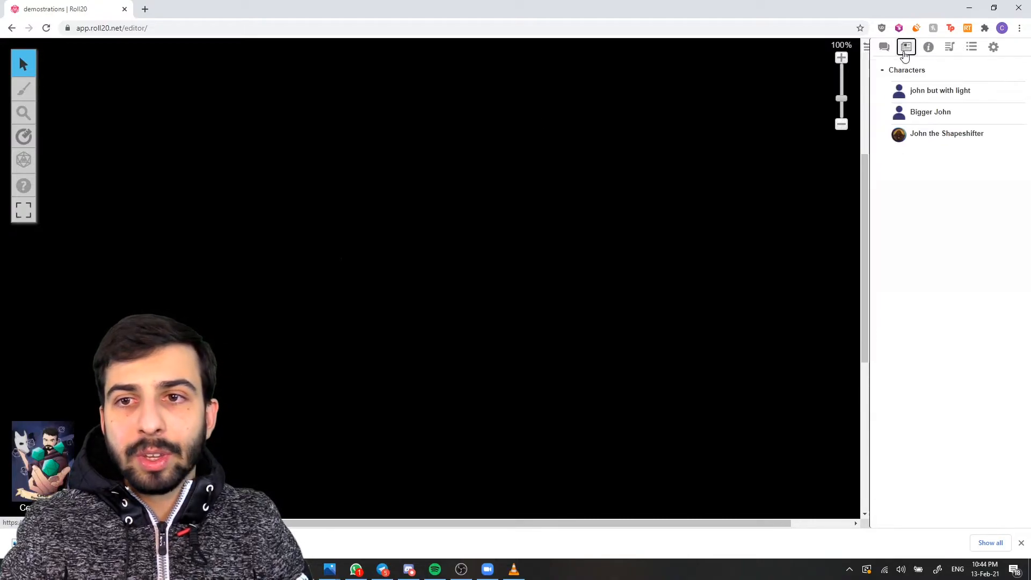
pyautogui.moveTo(943, 134); pyautogui.dragTo(579, 191)
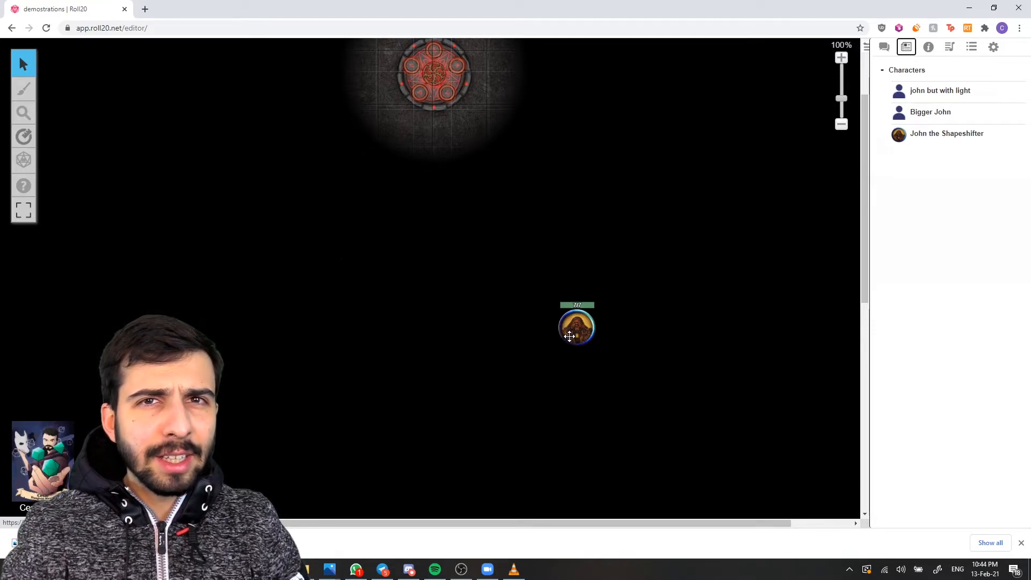
pyautogui.moveTo(569, 336); pyautogui.dragTo(542, 326)
# - Replace the token first with Bigger John's and finally with "john but with light", moved closer to the dungeon's east wall
pyautogui.press('Delete')
pyautogui.moveTo(921, 117); pyautogui.dragTo(578, 323)
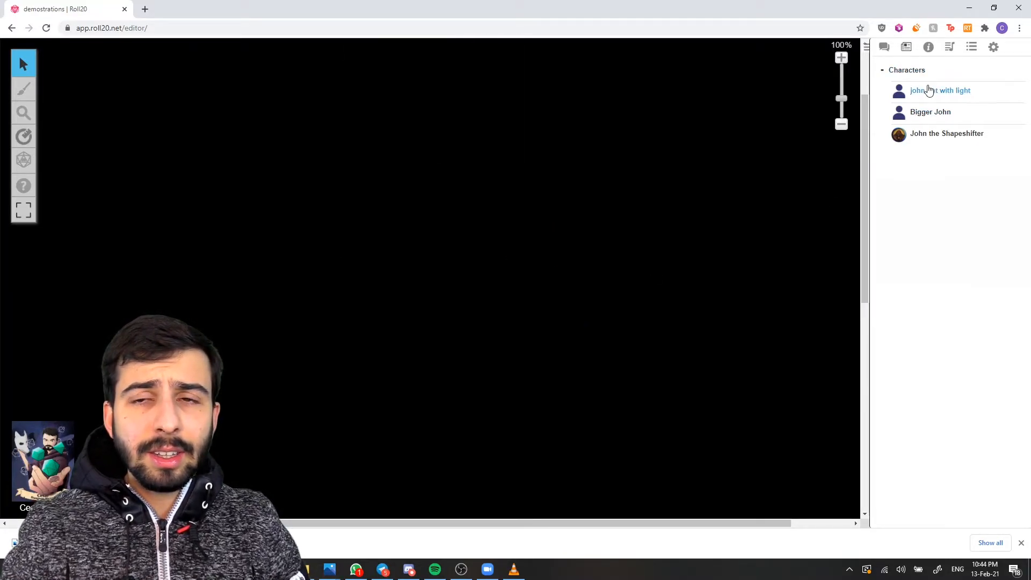
pyautogui.moveTo(931, 91); pyautogui.dragTo(527, 304)
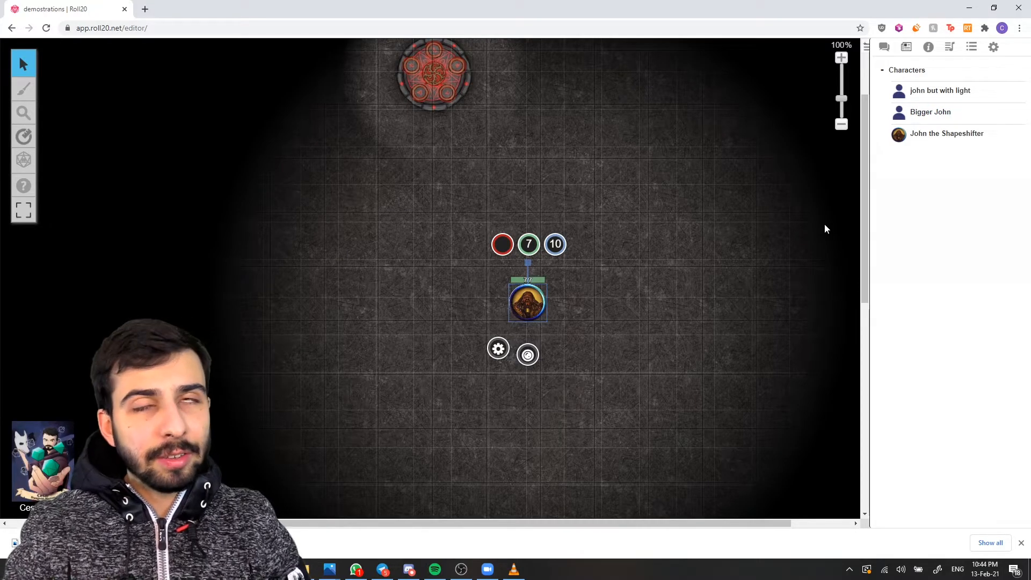
pyautogui.moveTo(535, 302); pyautogui.dragTo(707, 220)
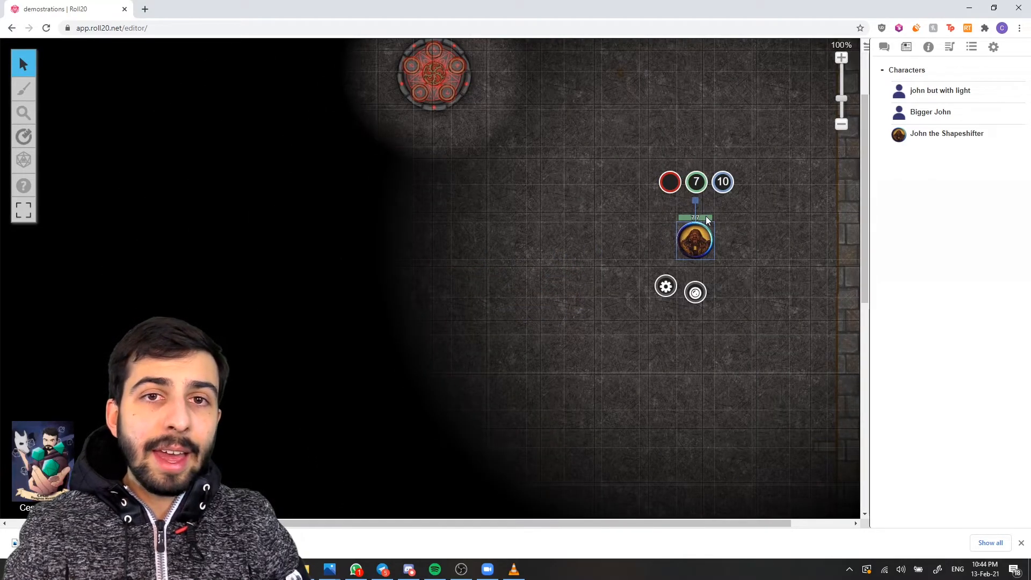
pyautogui.scroll(1, 709, 221)
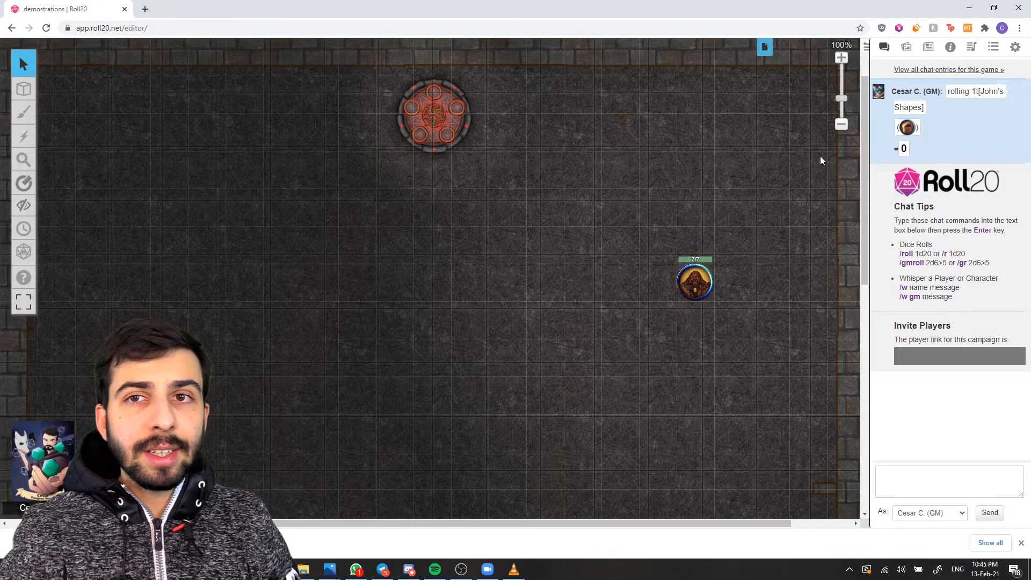
# - Add a new item to the John's-Shapes rollable table
pyautogui.click(991, 47)
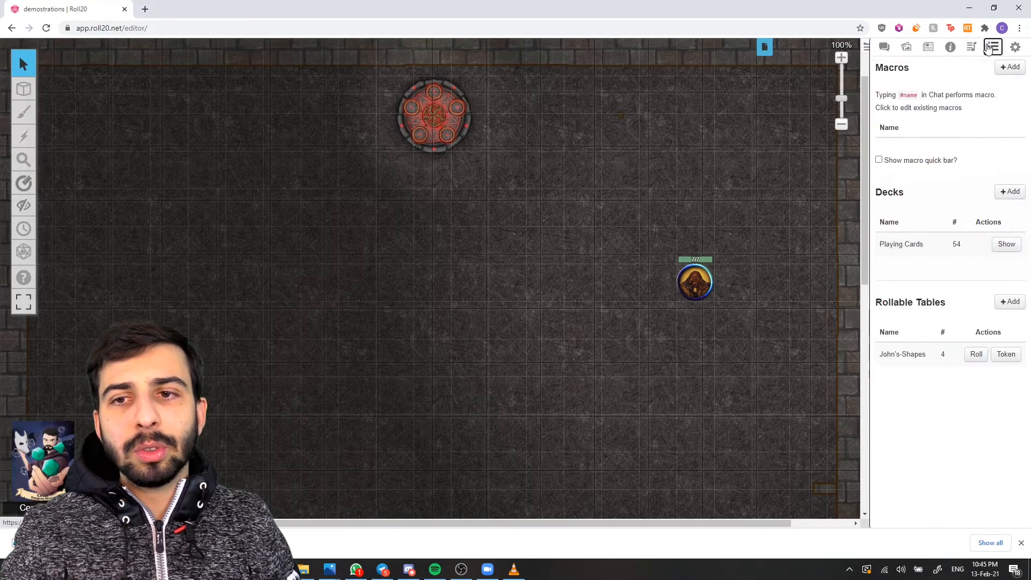
pyautogui.click(892, 354)
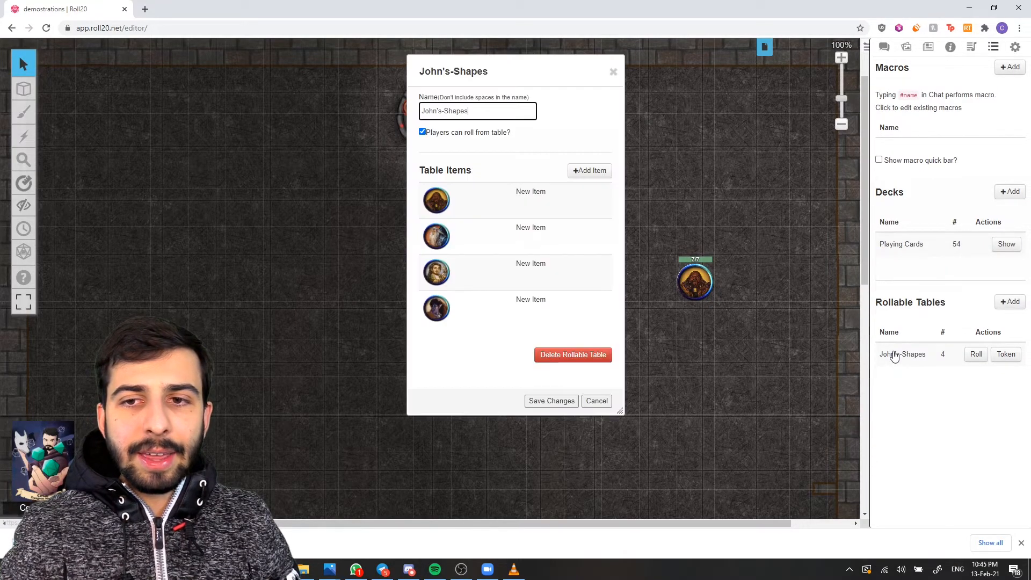
pyautogui.click(589, 170)
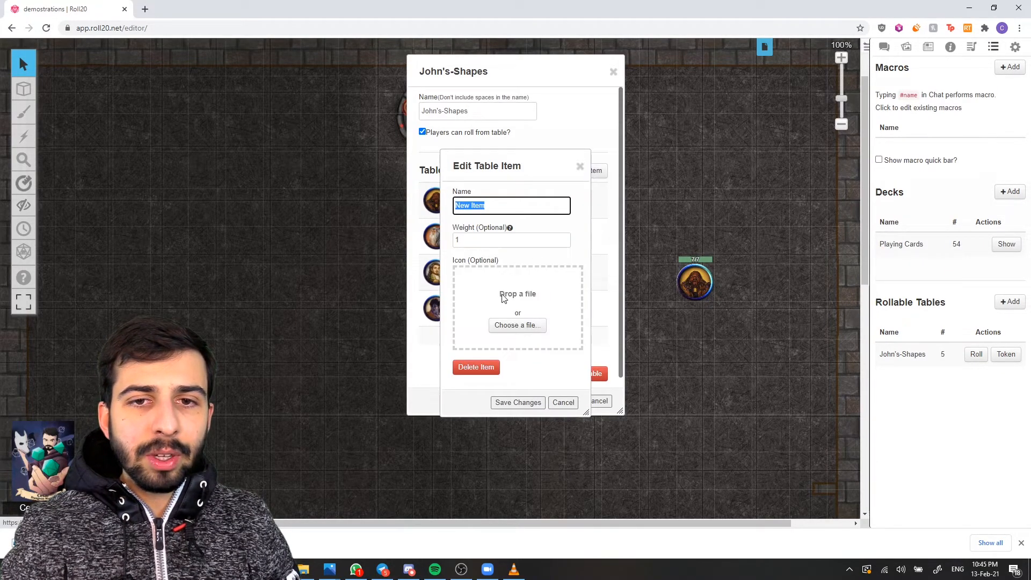
# - Use OotA Dwarf Token 2 from the Out of the Abyss character pack as the new item's icon and save the table
pyautogui.click(907, 47)
pyautogui.click(899, 141)
pyautogui.scroll(-3, 897, 322)
pyautogui.click(898, 369)
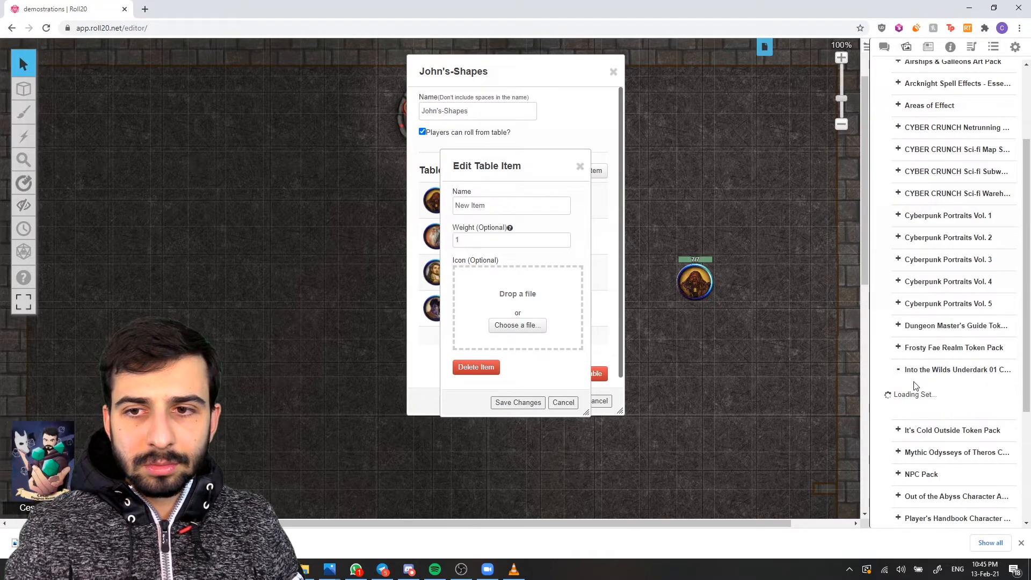
pyautogui.scroll(-3, 899, 371)
pyautogui.click(899, 175)
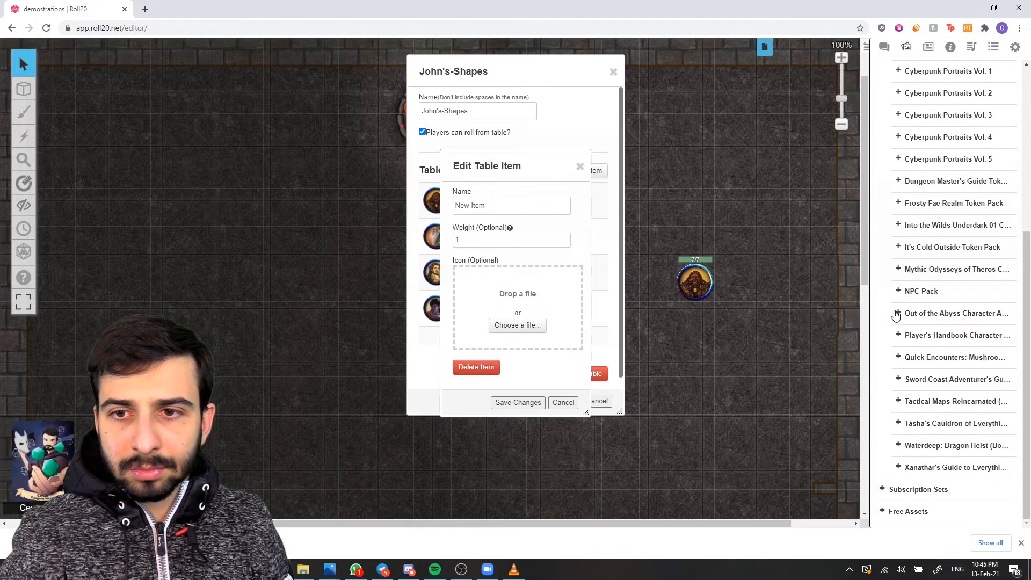
pyautogui.click(898, 313)
pyautogui.moveTo(964, 379); pyautogui.dragTo(517, 317)
pyautogui.click(505, 404)
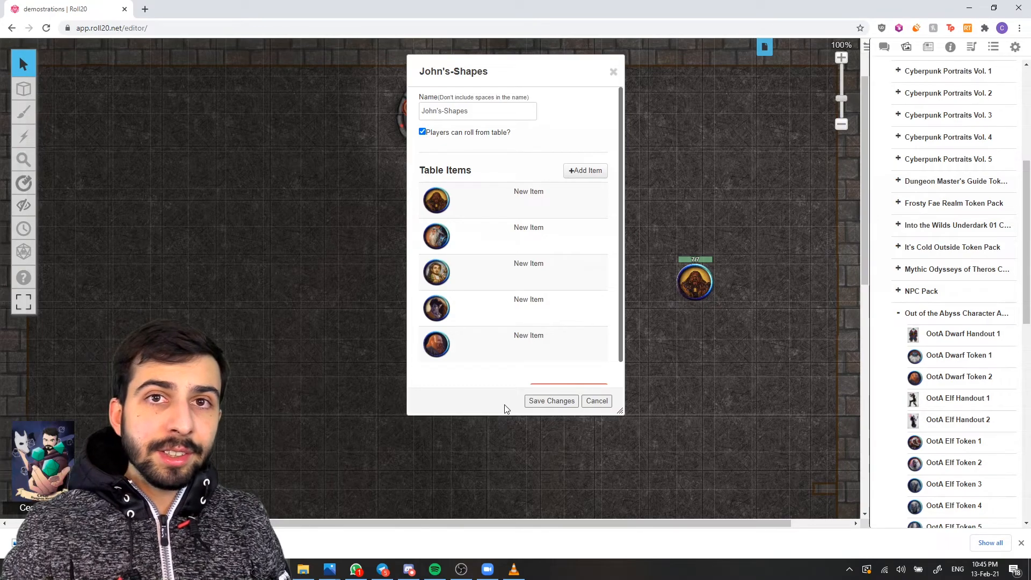
pyautogui.click(543, 401)
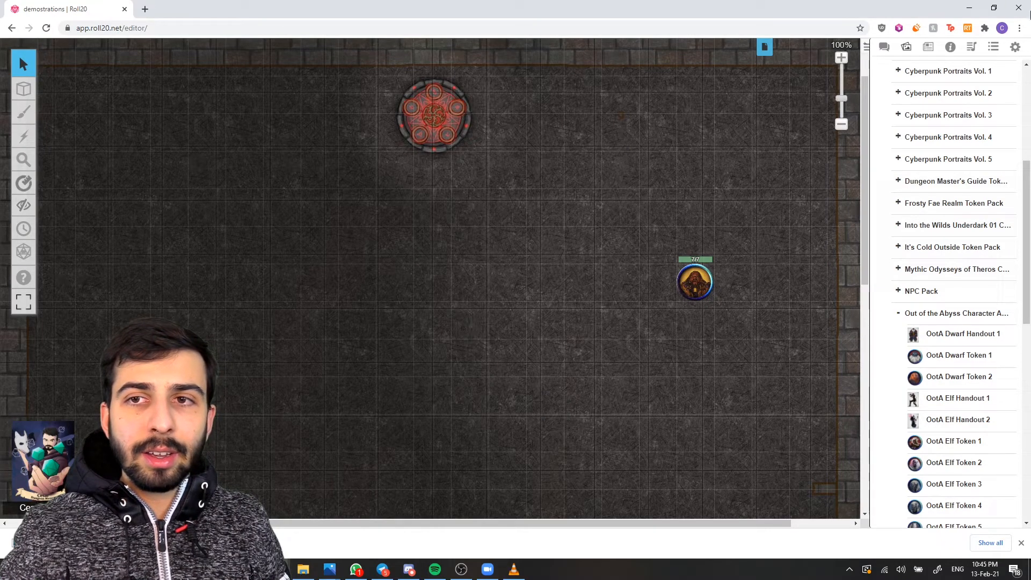
# - Create a new token from the John's-Shapes table, place it beside the existing token and view its available sides
pyautogui.click(993, 47)
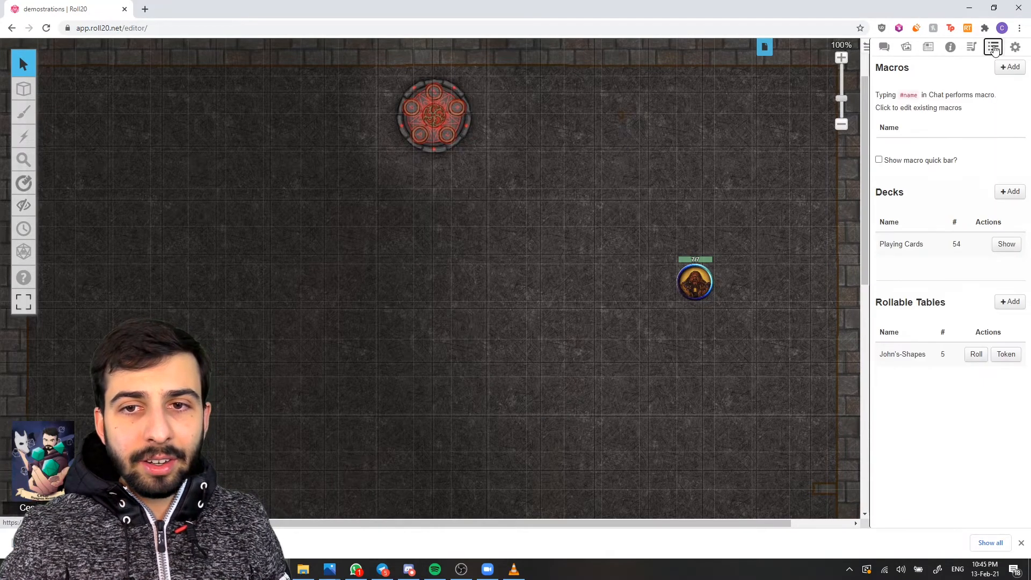
pyautogui.click(1006, 354)
pyautogui.moveTo(428, 267); pyautogui.dragTo(599, 279)
pyautogui.rightClick(602, 278)
pyautogui.click(593, 328)
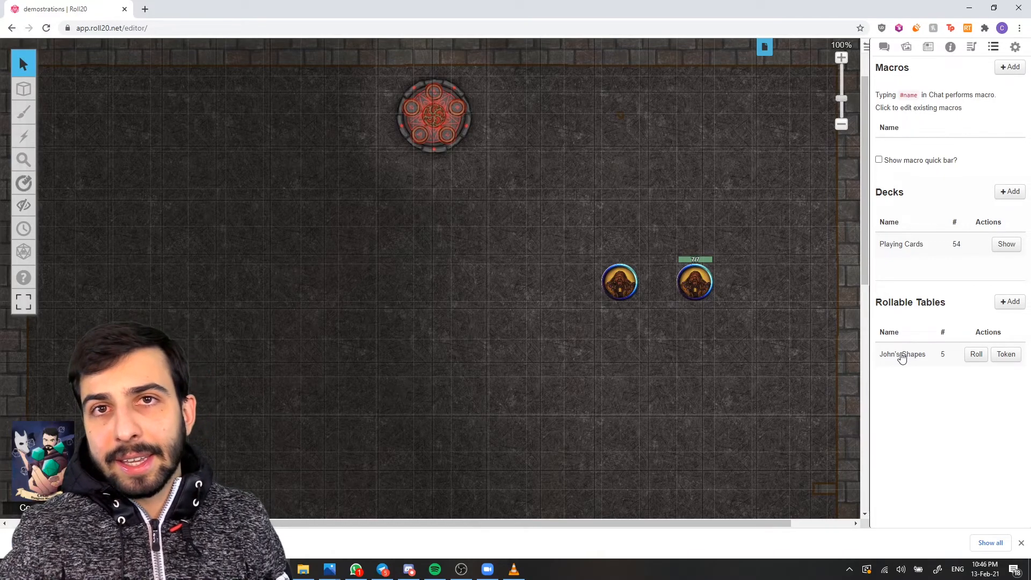
# - Choose a different side for the existing multi-sided token with the hit point bar
pyautogui.click(692, 274)
pyautogui.rightClick(698, 279)
pyautogui.moveTo(730, 270)
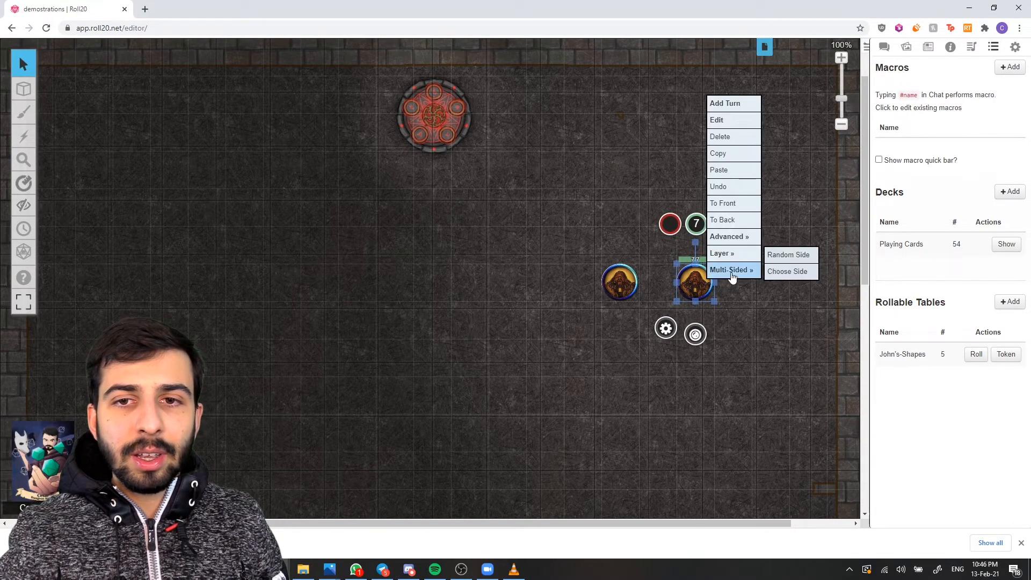
pyautogui.click(776, 272)
pyautogui.moveTo(492, 293); pyautogui.dragTo(583, 296)
pyautogui.click(551, 328)
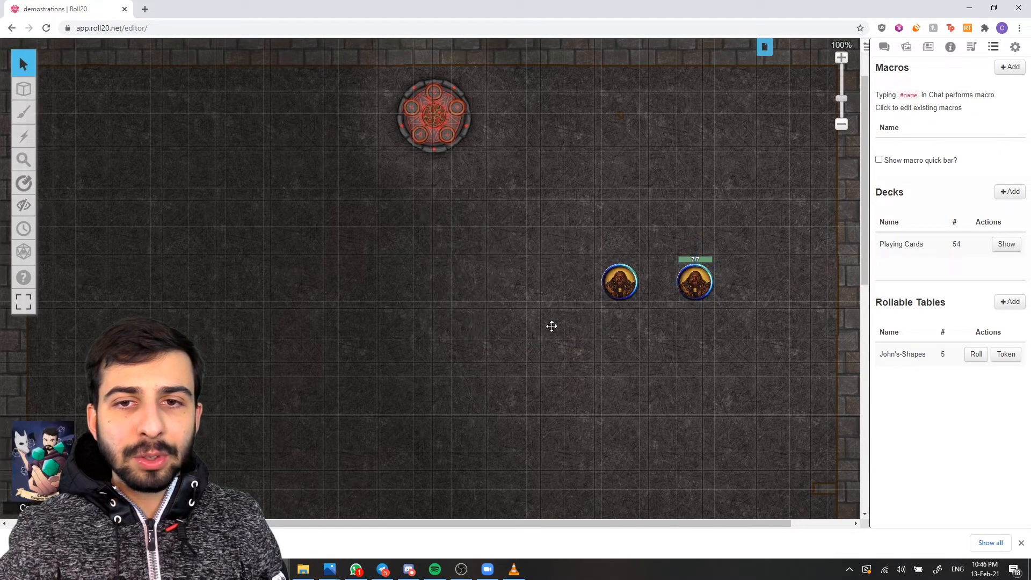
# - Delete both the newly created table token and the older character token from the map
pyautogui.click(603, 289)
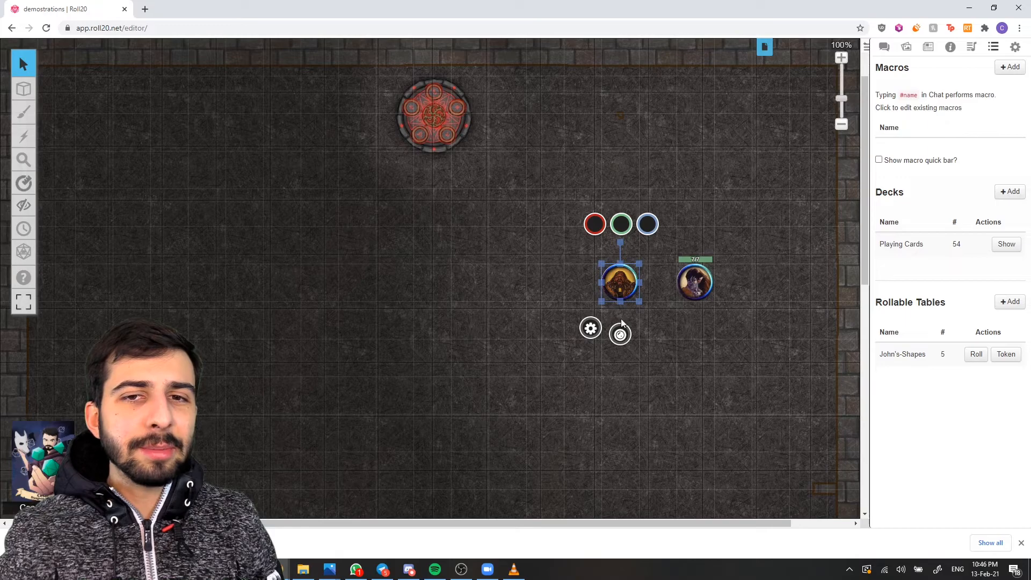
pyautogui.press('Delete')
pyautogui.click(698, 289)
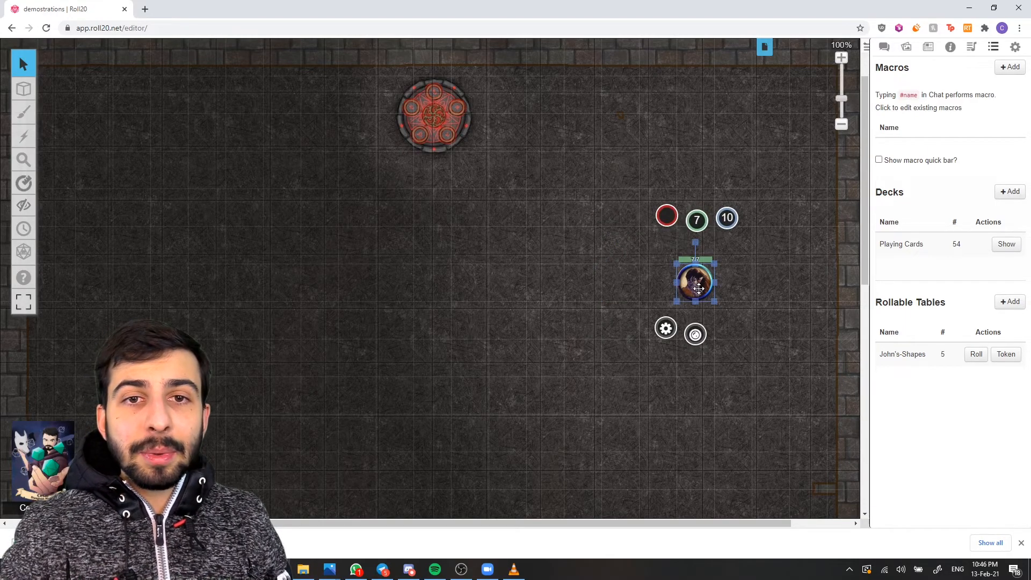
pyautogui.press('Delete')
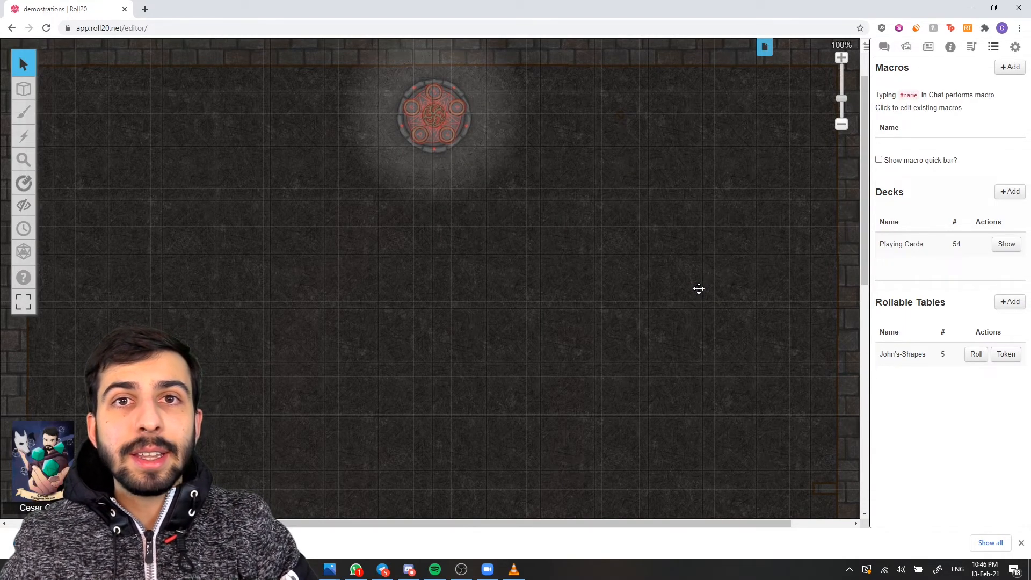